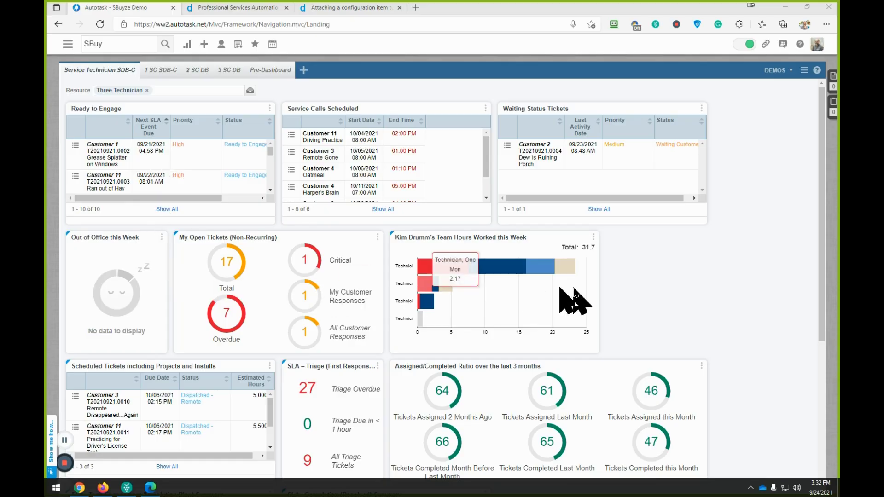
scroll(721, 297, down, 1)
scroll(721, 298, down, 5)
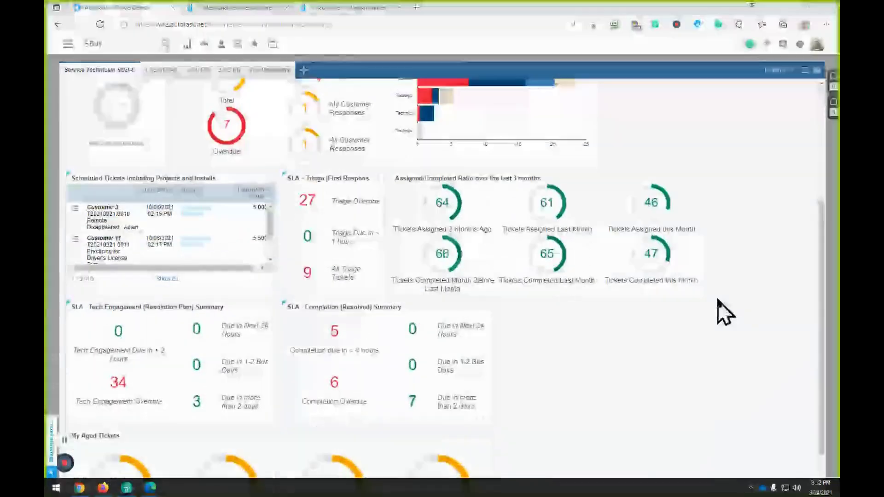
scroll(717, 300, down, 2)
scroll(718, 302, up, 5)
scroll(721, 316, up, 1)
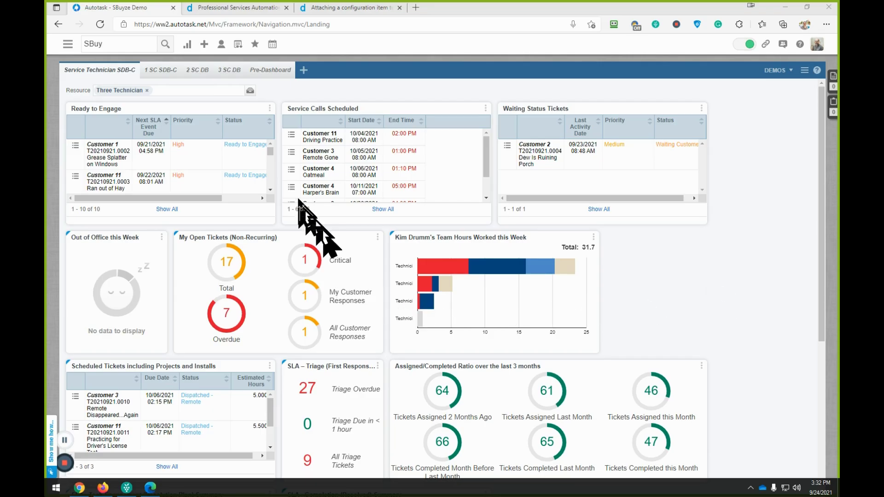
Search the accounts for "SBuy" and open the SBuyze Demo account
click(116, 44)
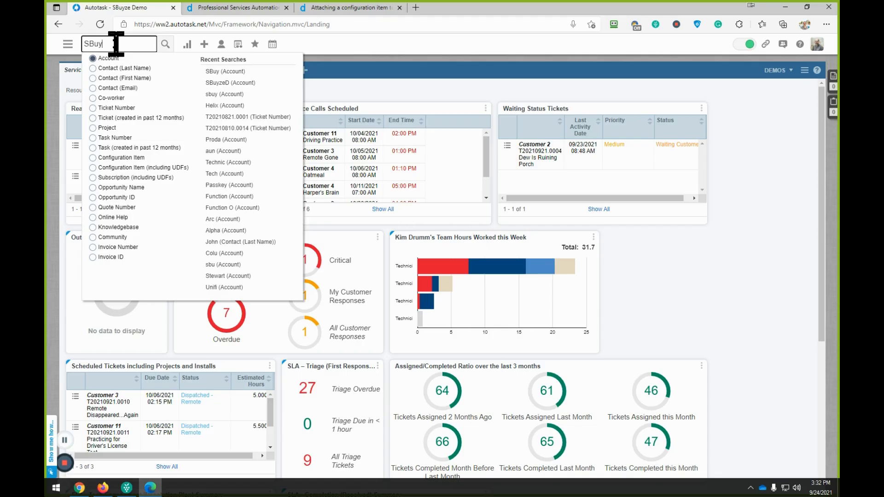
key(Return)
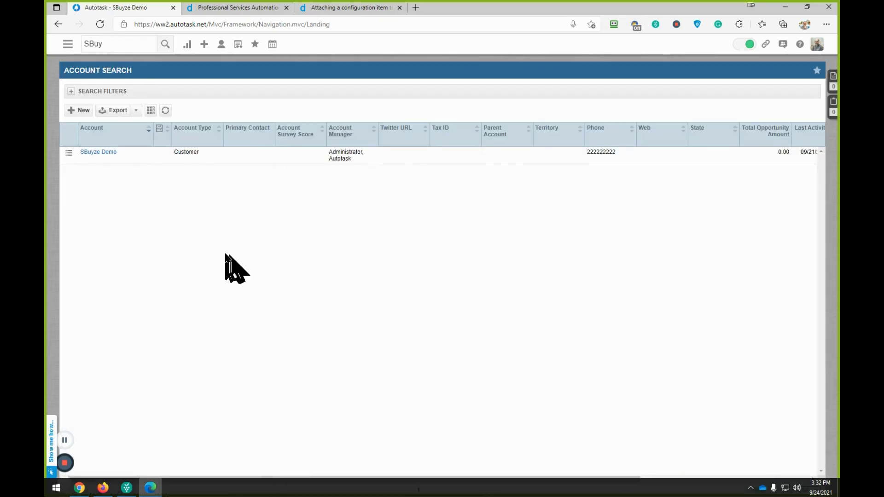
click(99, 152)
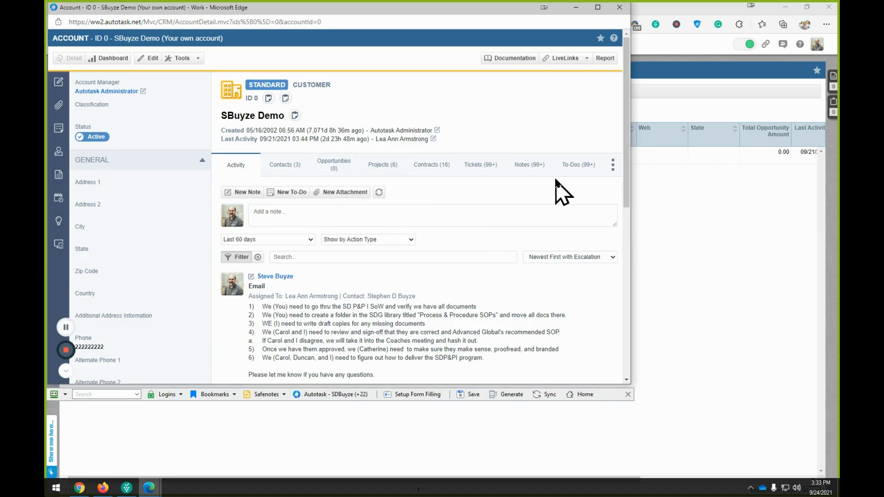
List the SBuyze Demo account's configuration items and open the Server item
click(613, 167)
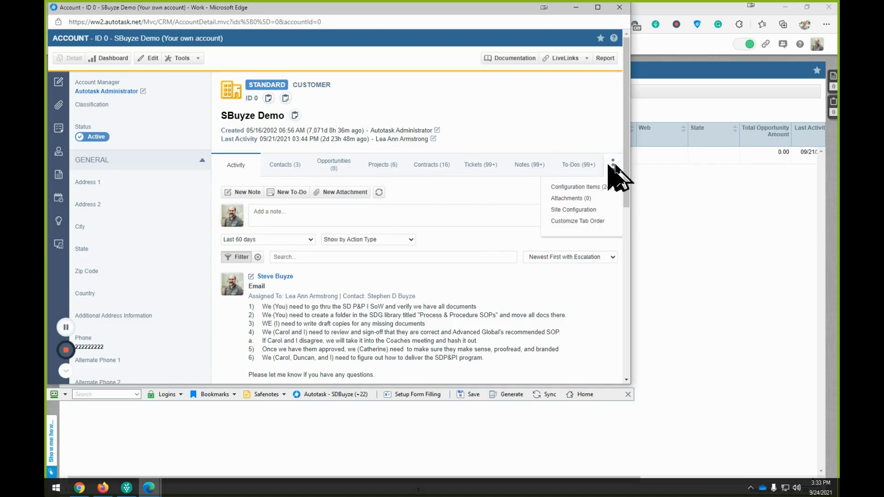
click(594, 188)
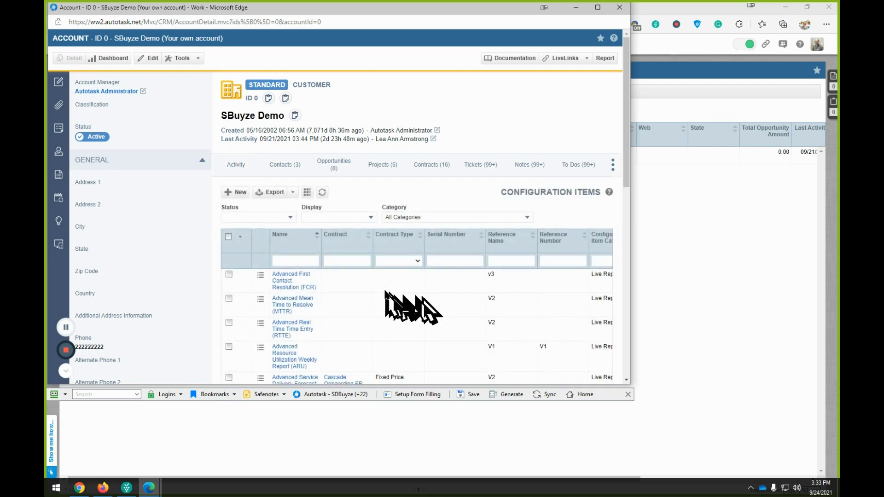
scroll(389, 302, down, 5)
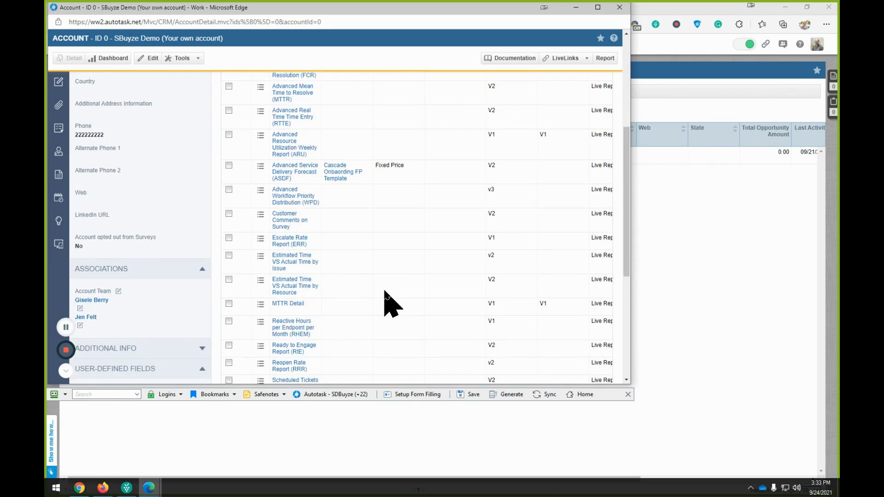
scroll(384, 295, up, 2)
scroll(383, 295, down, 2)
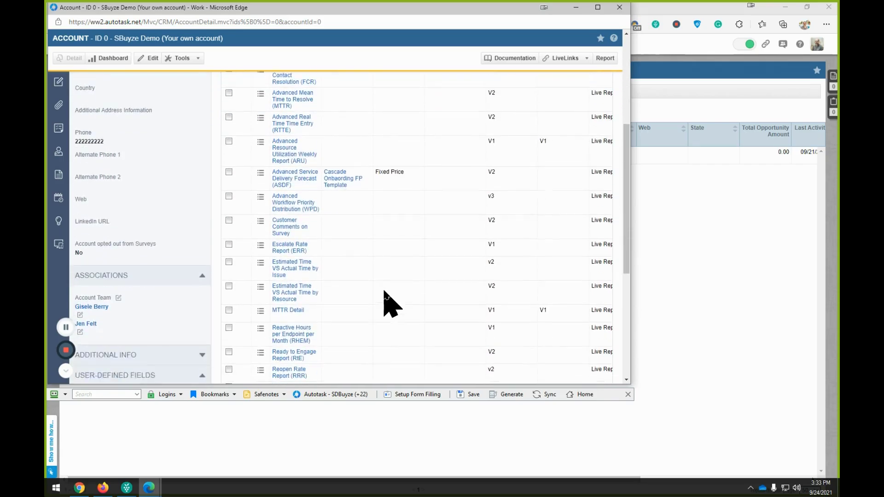
scroll(386, 304, down, 4)
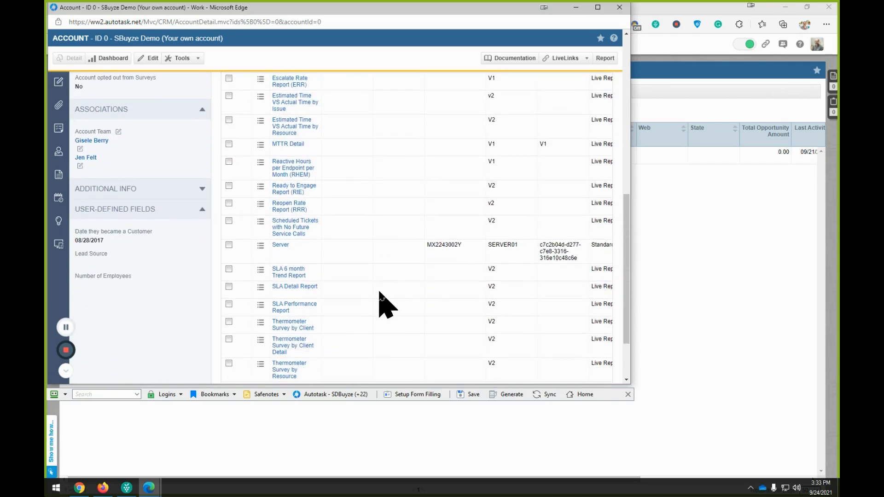
scroll(385, 304, down, 2)
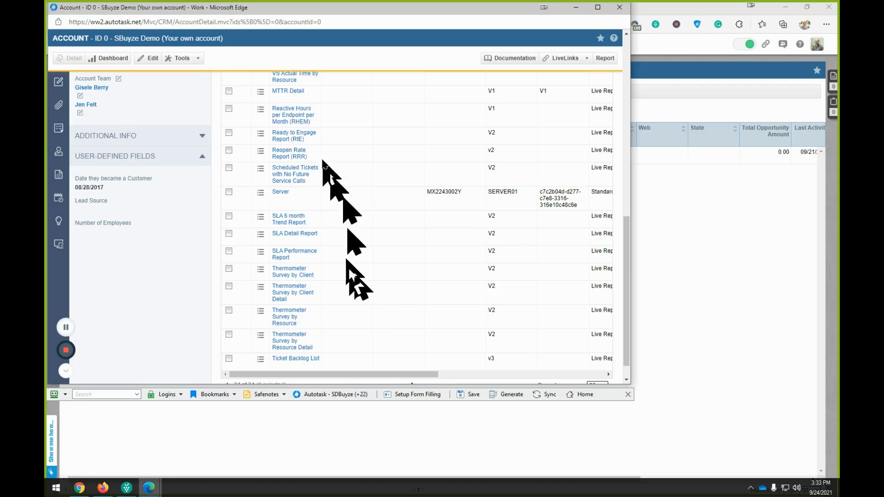
click(284, 193)
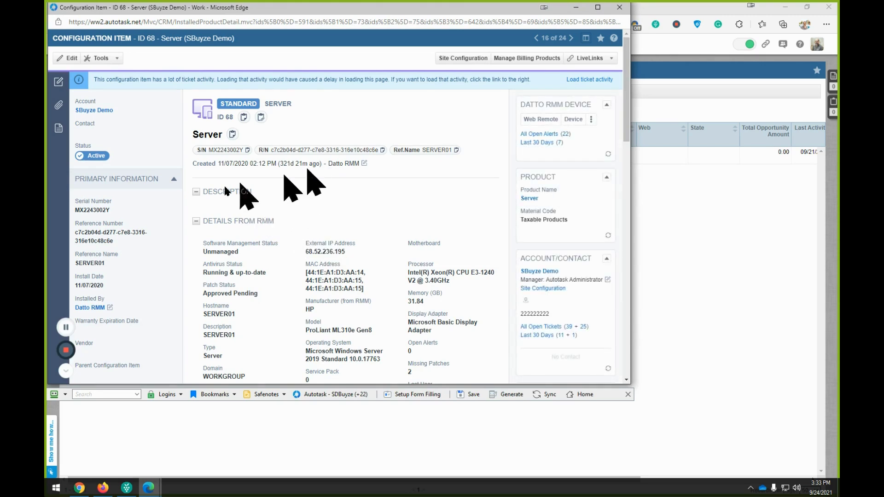
Edit the Server configuration item to assign the account's third listed contact, then save and close it
click(84, 122)
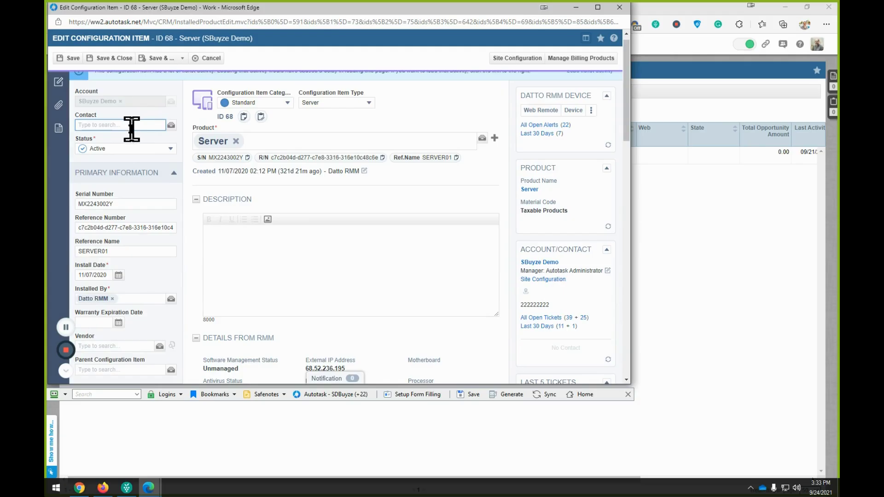
click(132, 127)
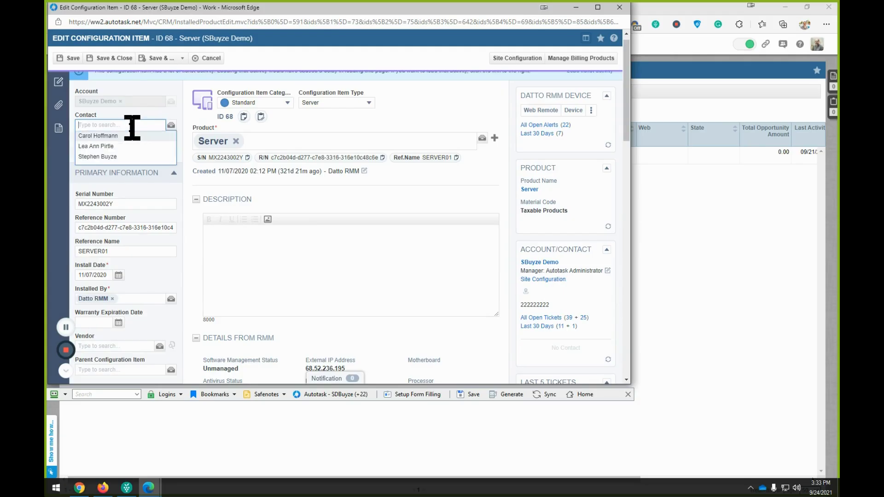
click(106, 157)
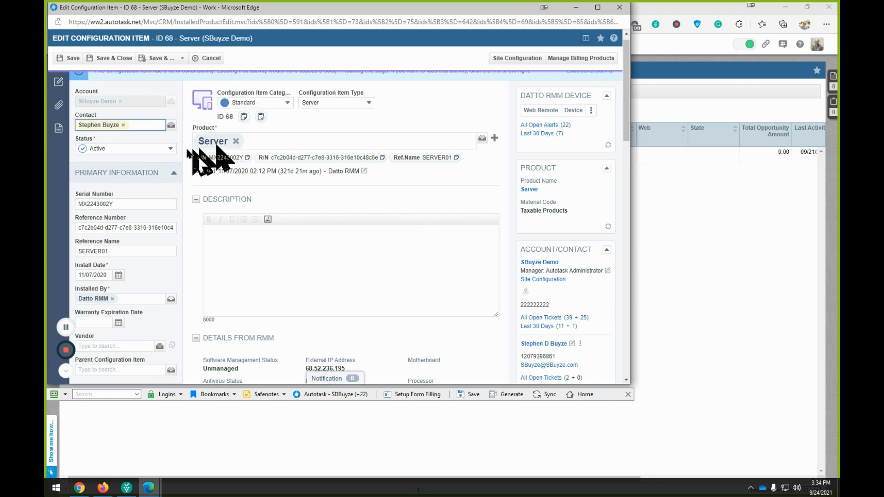
click(112, 58)
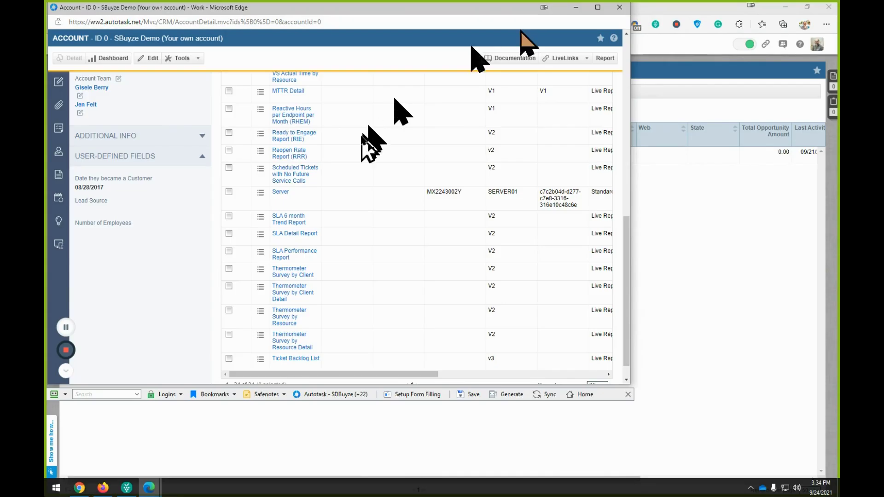
Show the SBuyze Demo account's contacts and open the record of the contact assigned to the Server item
scroll(389, 146, up, 1)
scroll(388, 146, up, 8)
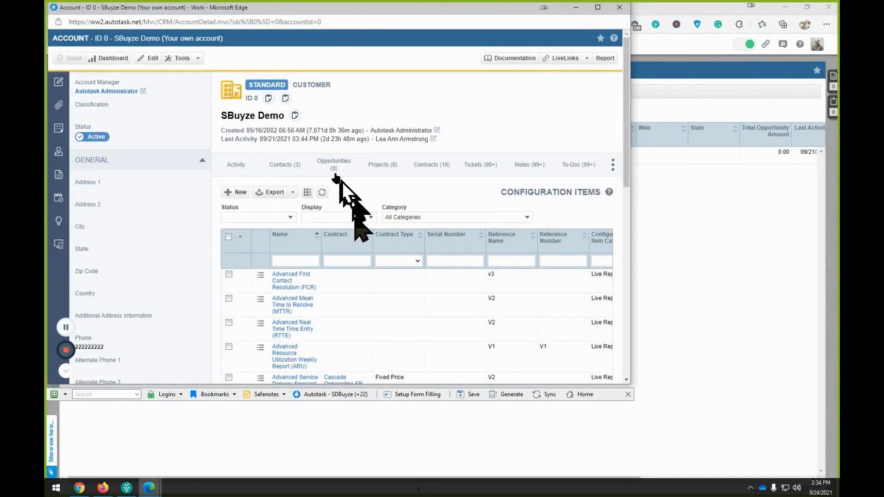
click(290, 168)
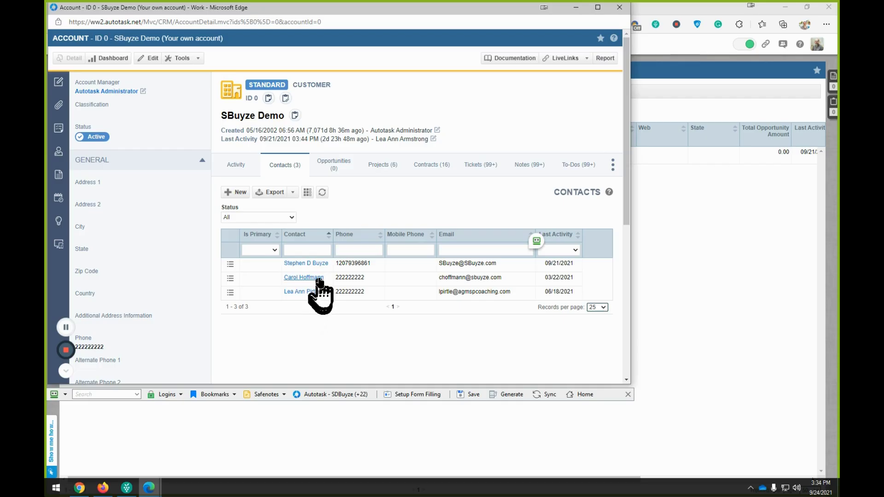
click(302, 264)
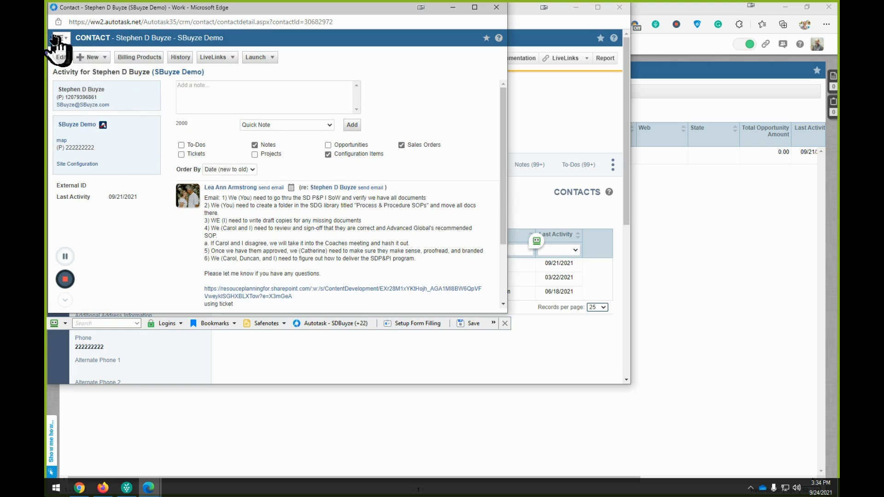
Review the contact's configuration items in the Live Reports and Server groups, then close the contact and account windows
mouse_move(65, 38)
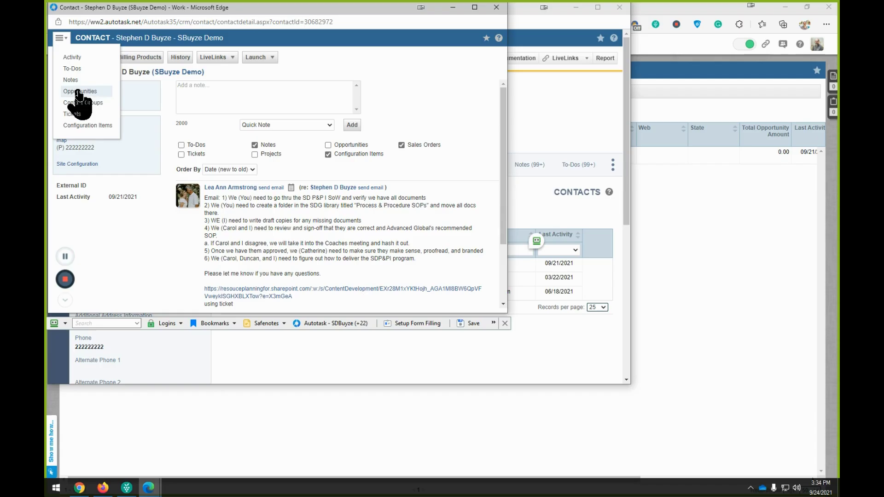
click(87, 127)
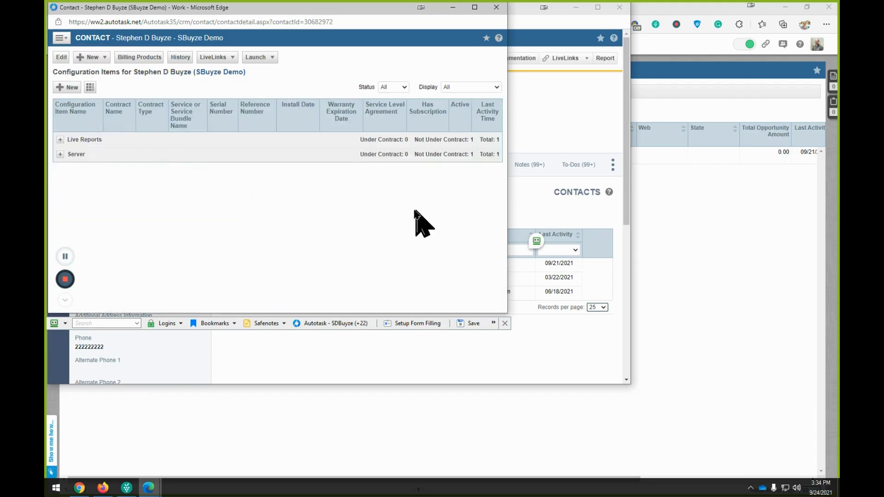
click(60, 140)
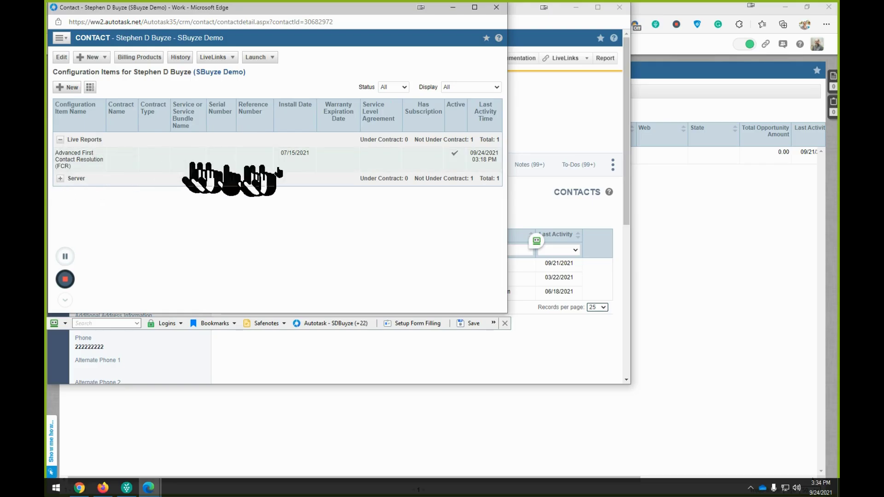
click(60, 140)
click(60, 155)
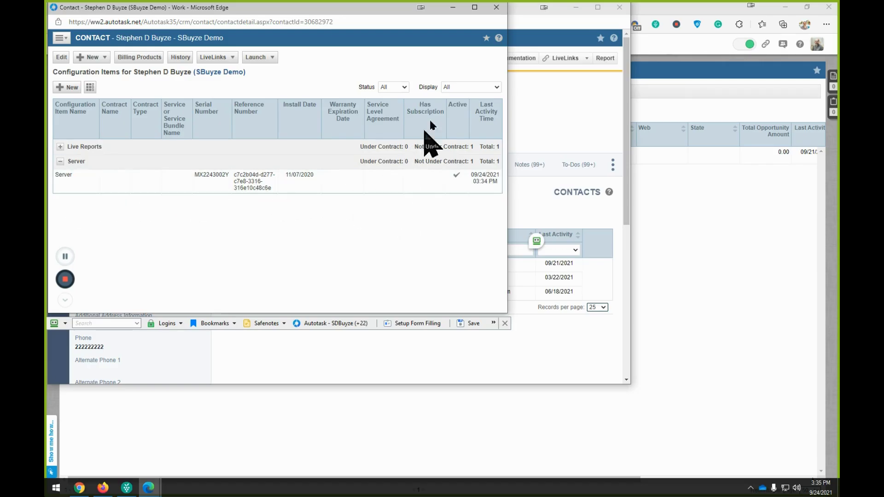
click(498, 7)
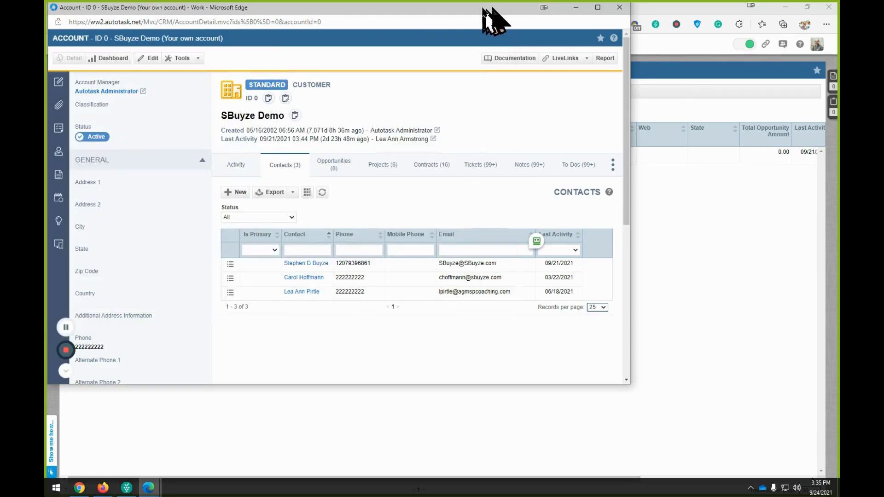
drag(482, 7, 46, 108)
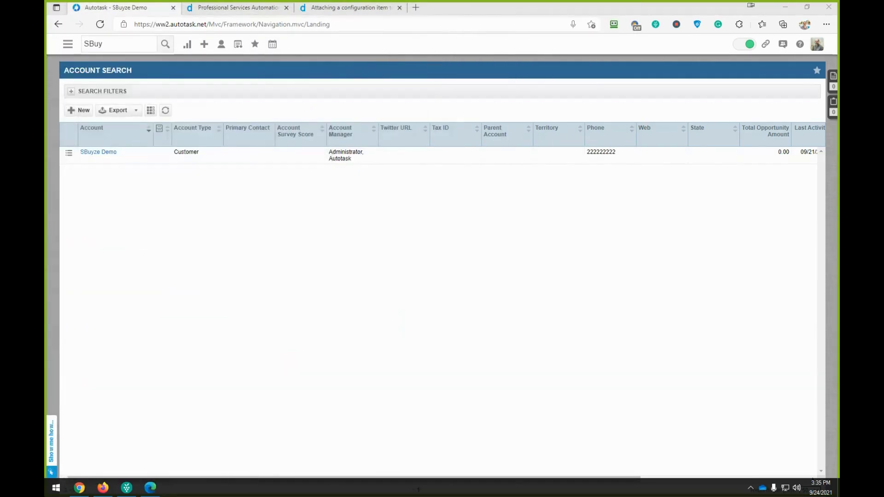
Start a new ticket for the SBuyze Demo account and choose the contact linked to the Server item
click(204, 45)
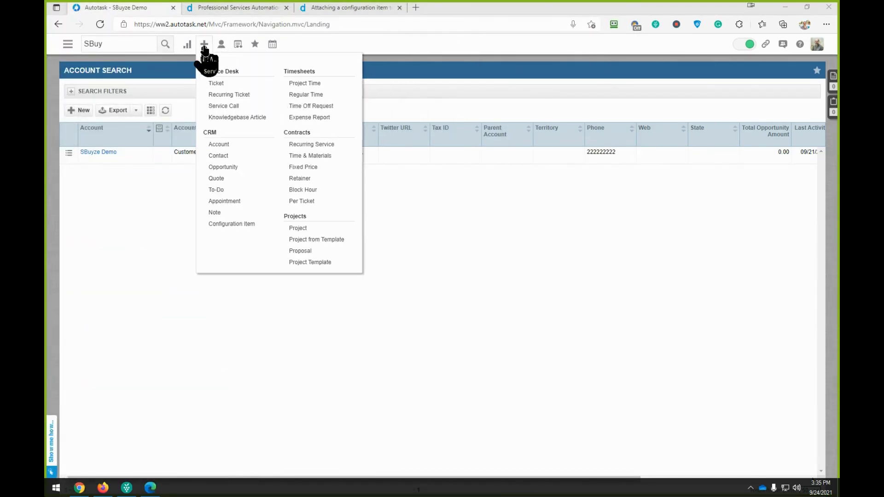
click(207, 49)
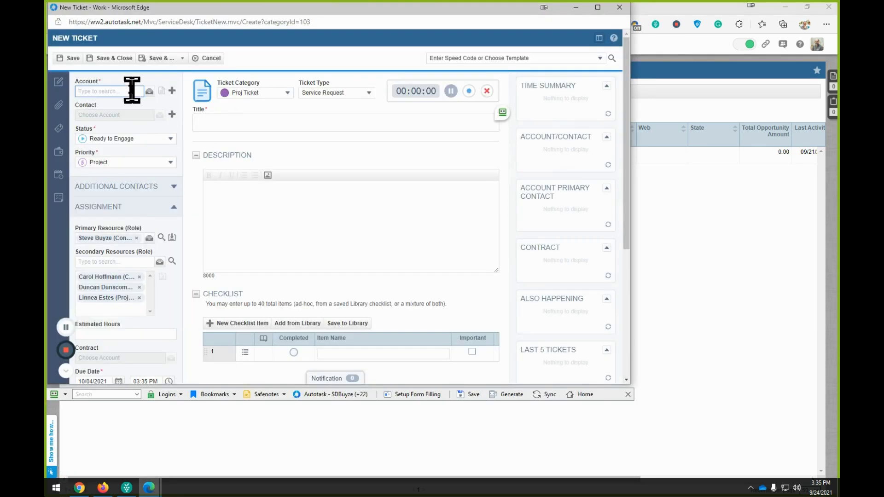
click(131, 89)
text(sb)
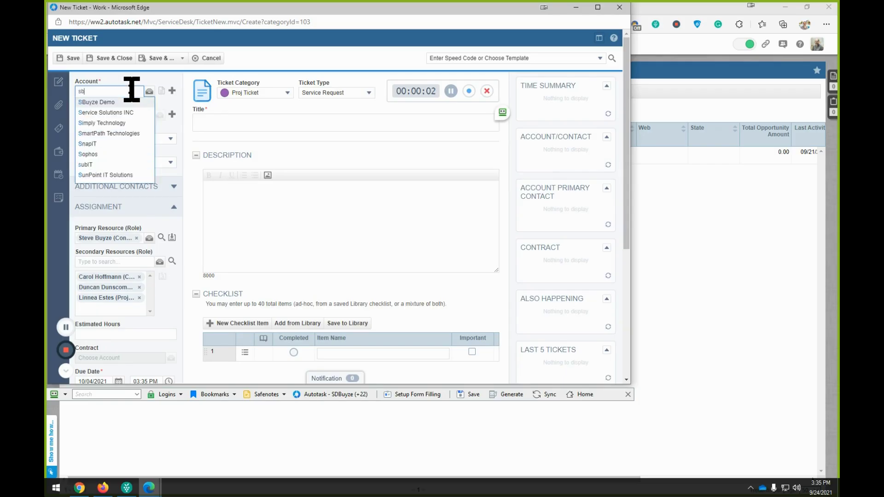
click(100, 102)
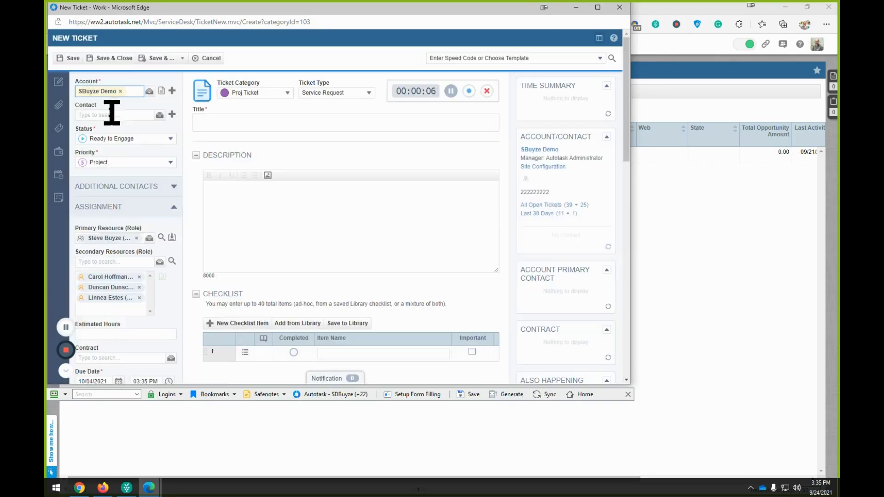
click(112, 113)
click(105, 147)
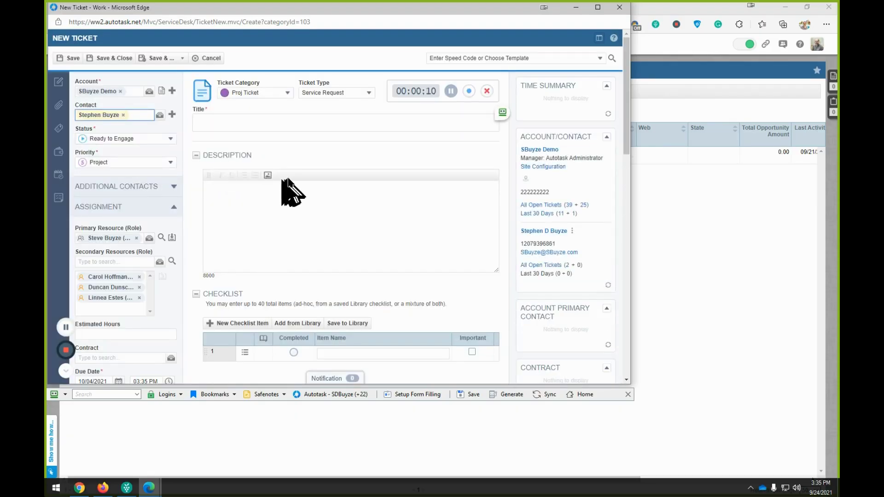
Look through the new ticket form and its insight sections for where a configuration item can be attached
scroll(286, 182, down, 4)
scroll(290, 182, up, 4)
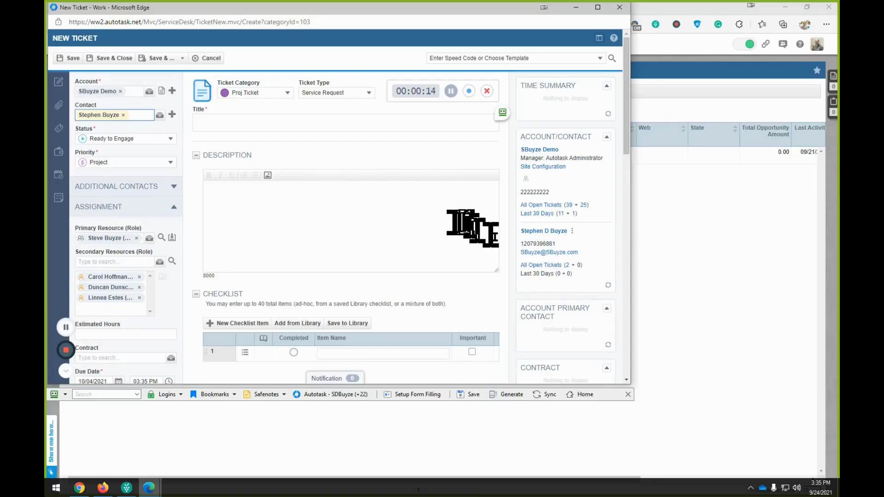
scroll(588, 229, down, 1)
scroll(591, 235, down, 1)
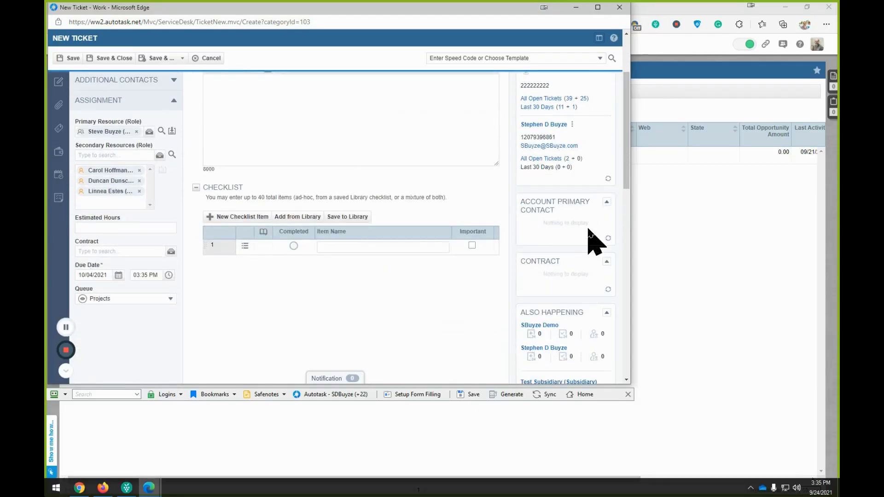
scroll(590, 230, down, 6)
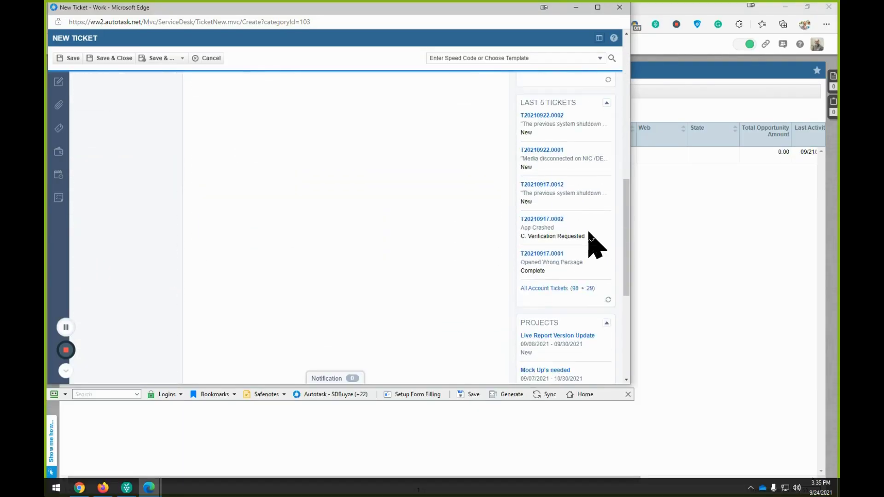
scroll(591, 235, down, 5)
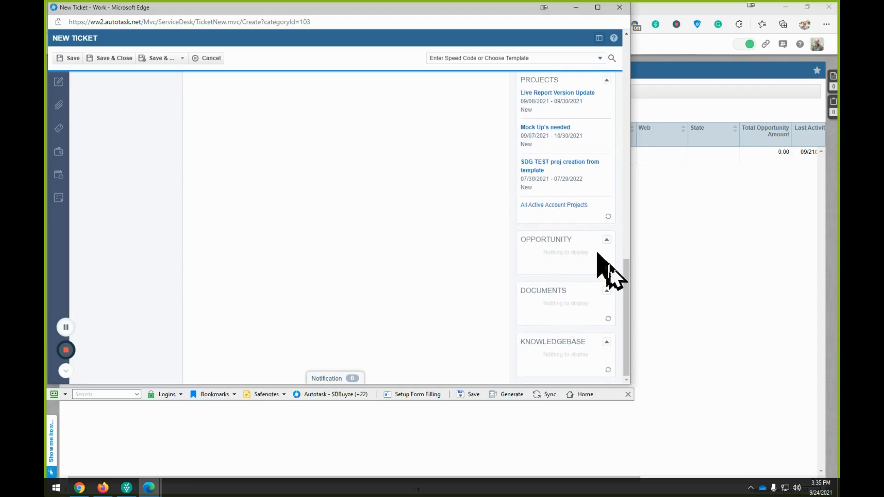
scroll(286, 203, up, 12)
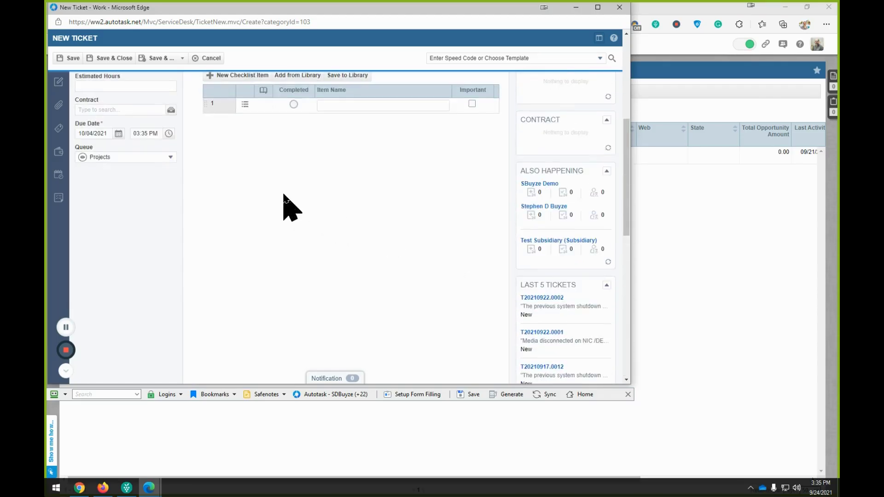
Try to change the new ticket's category to Standards, choosing to save the unsaved changes
scroll(282, 189, down, 4)
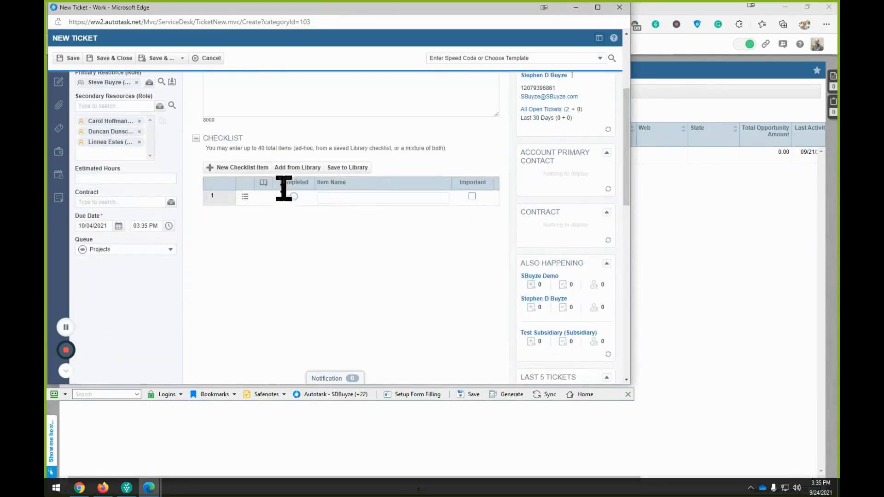
scroll(290, 199, up, 4)
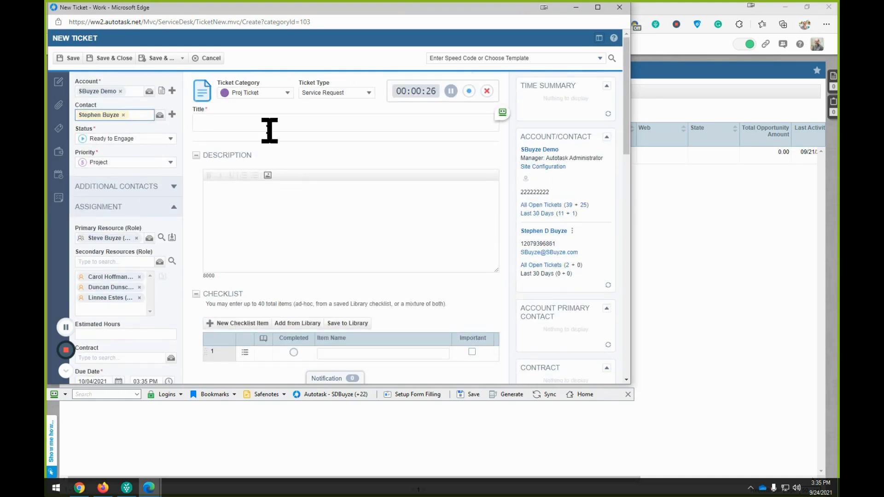
click(288, 94)
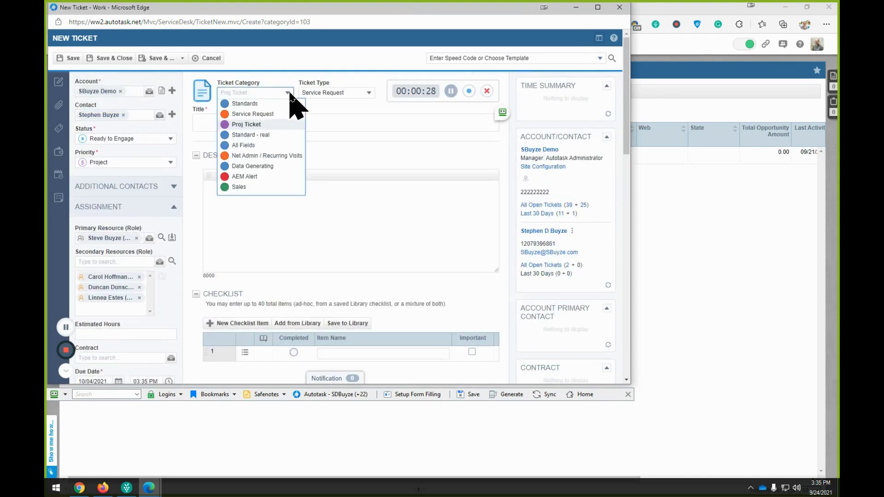
click(243, 103)
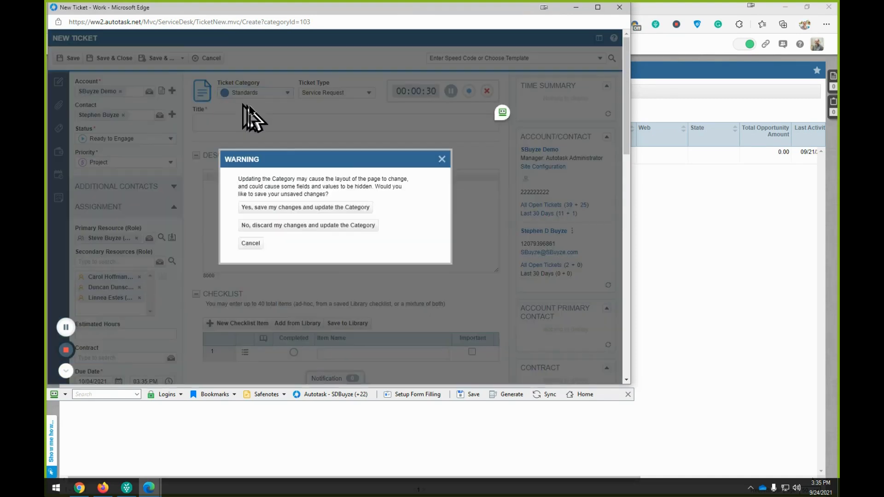
click(256, 209)
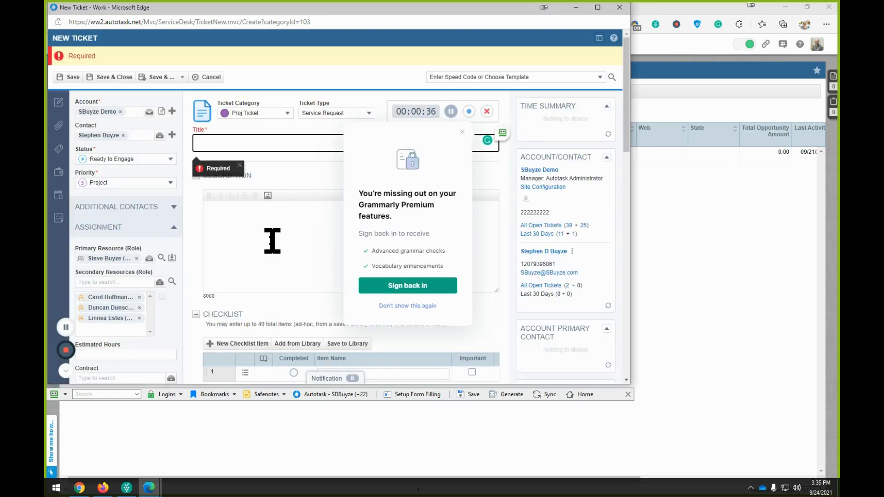
Title the ticket "test test test", save it, and dismiss the Grammarly pop-up
text(test test test)
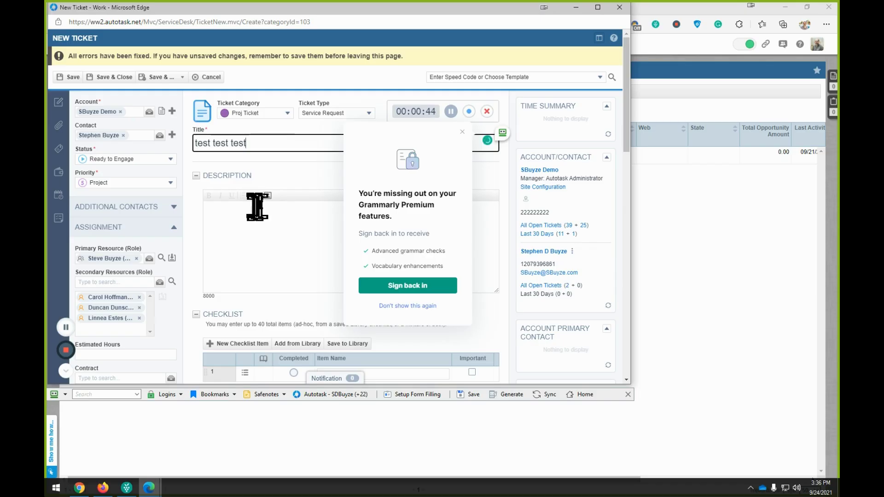
click(292, 173)
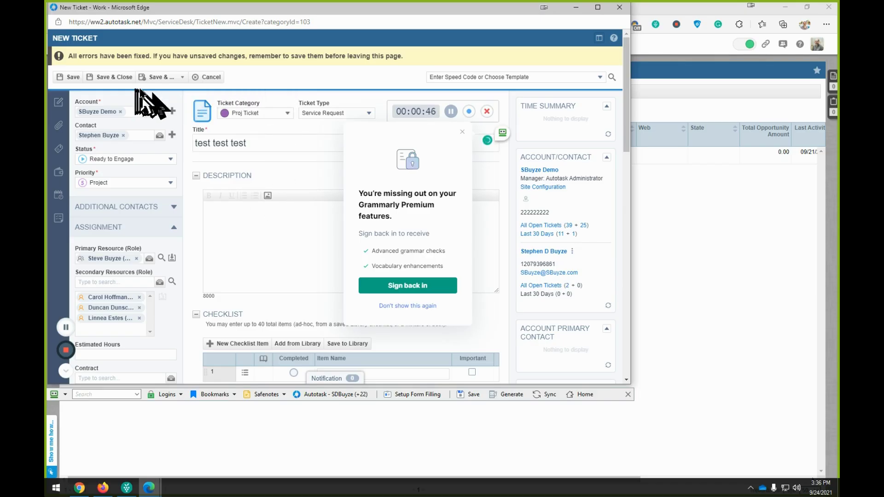
click(72, 77)
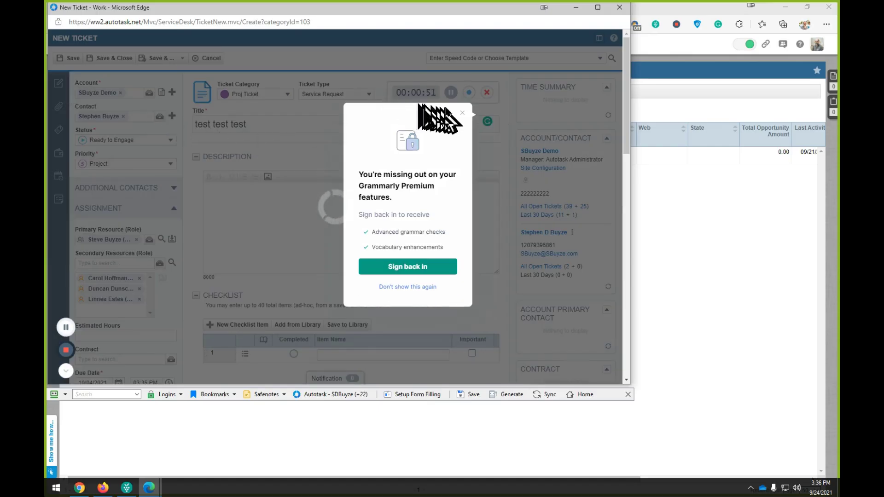
click(463, 113)
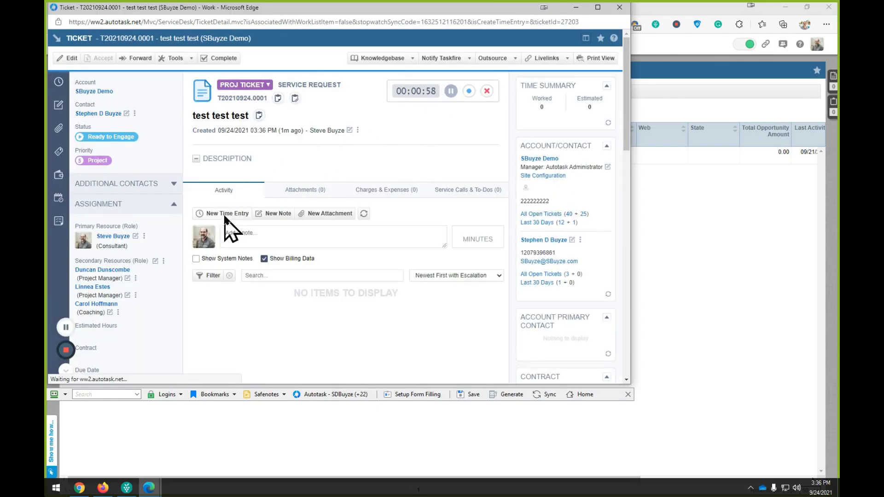
Look through the saved ticket's details and insight sections for configuration items
scroll(598, 227, down, 6)
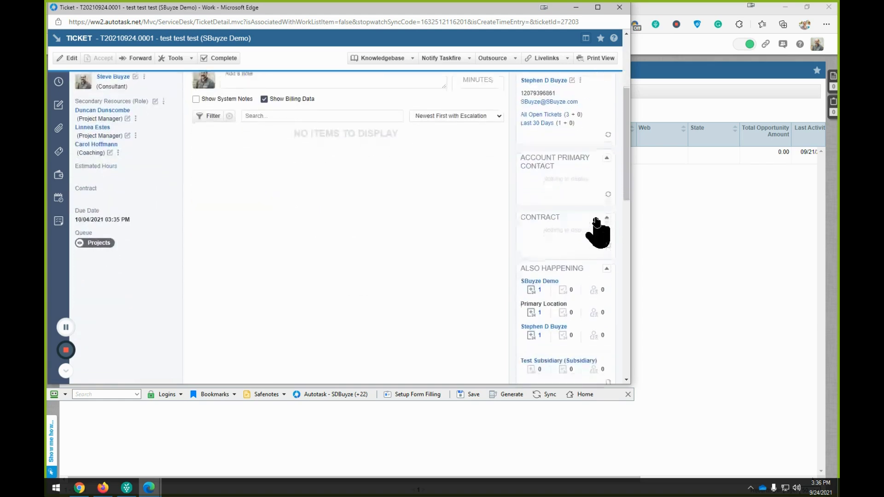
scroll(595, 219, up, 4)
scroll(595, 219, down, 4)
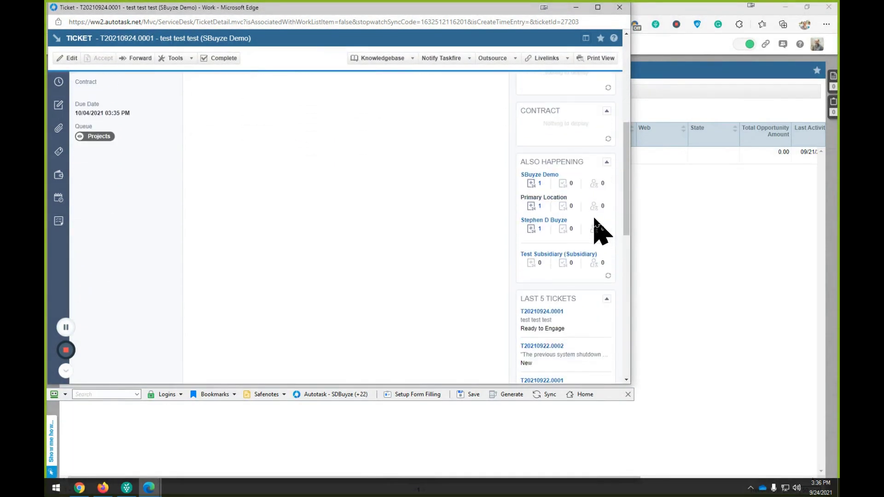
scroll(598, 230, down, 8)
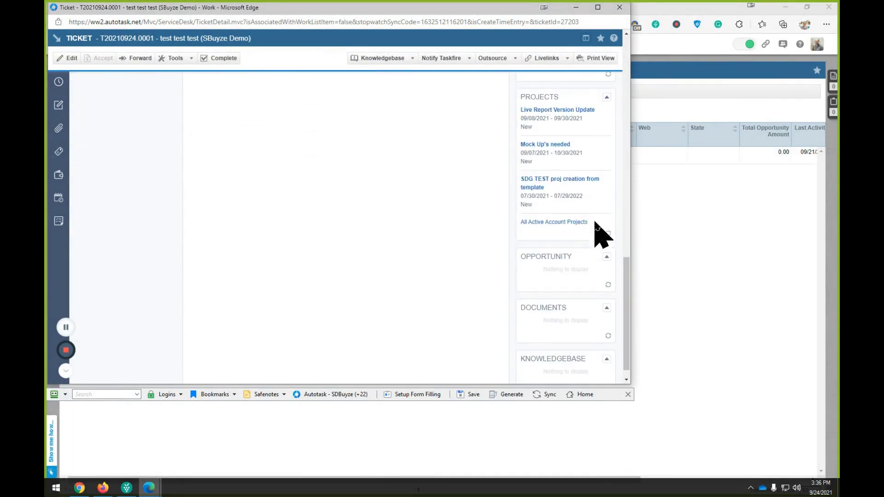
scroll(598, 230, up, 12)
scroll(595, 225, up, 2)
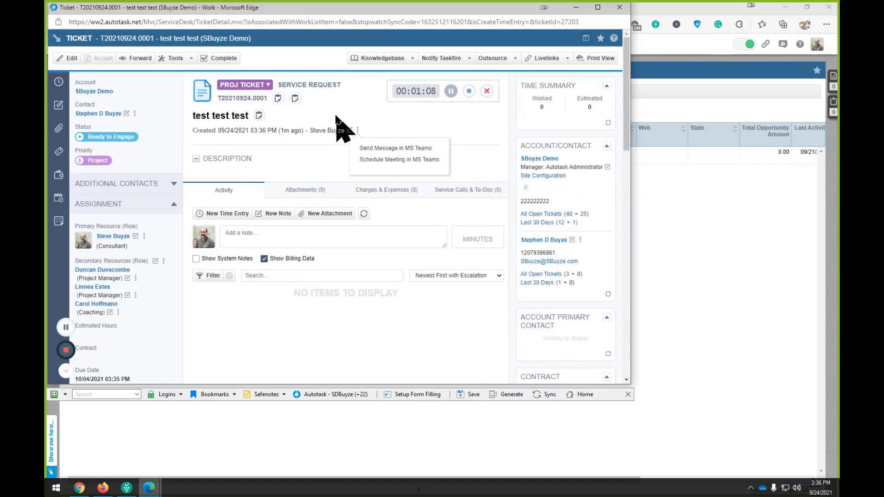
View the ticket as the Standards category and check its layout for configuration item fields
click(269, 86)
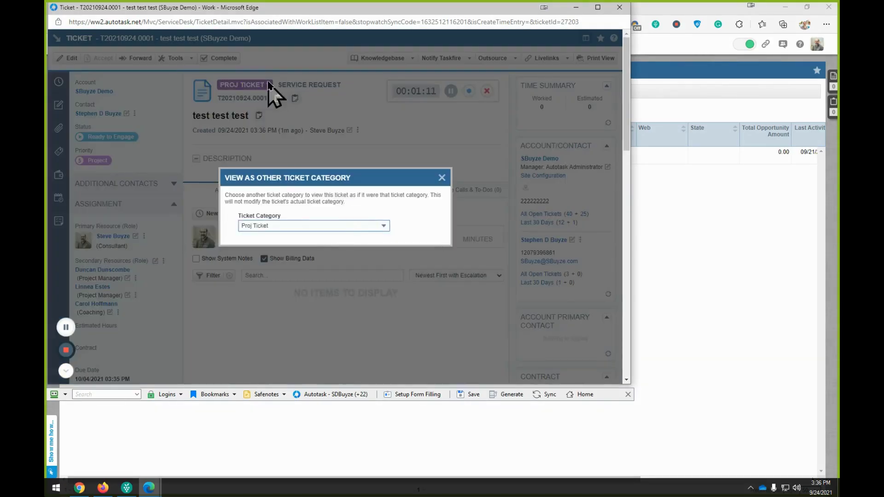
click(353, 226)
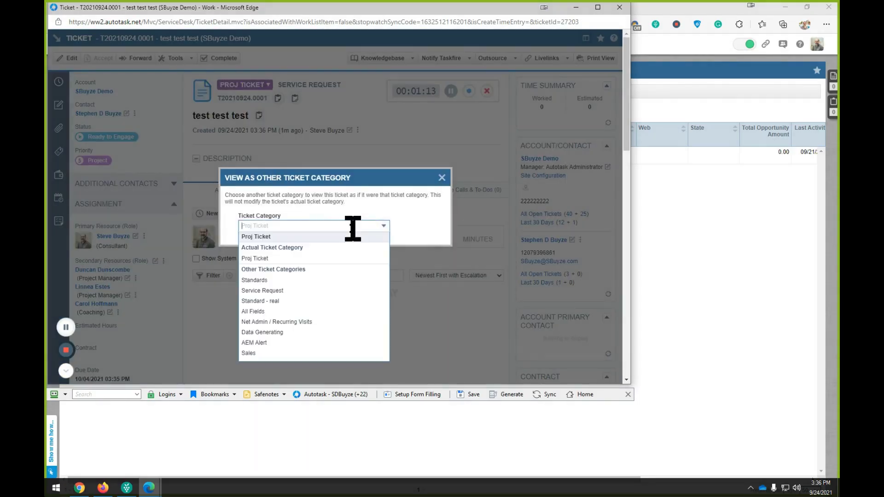
click(287, 280)
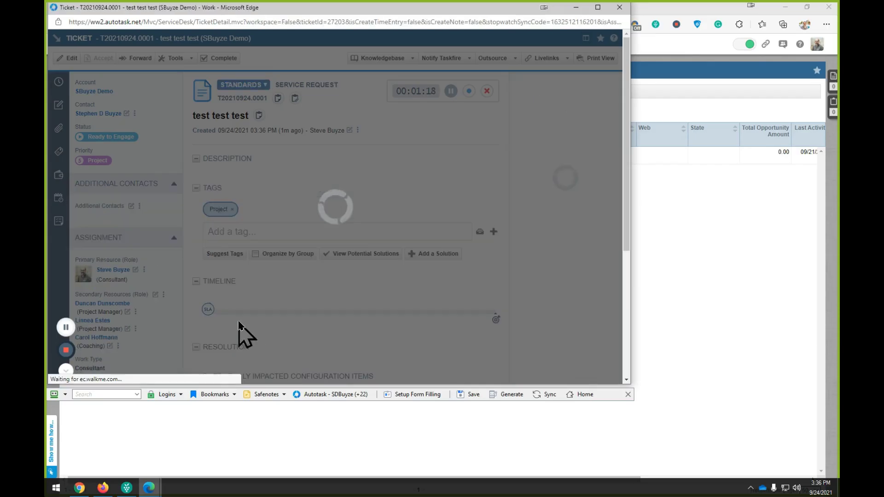
scroll(544, 308, down, 15)
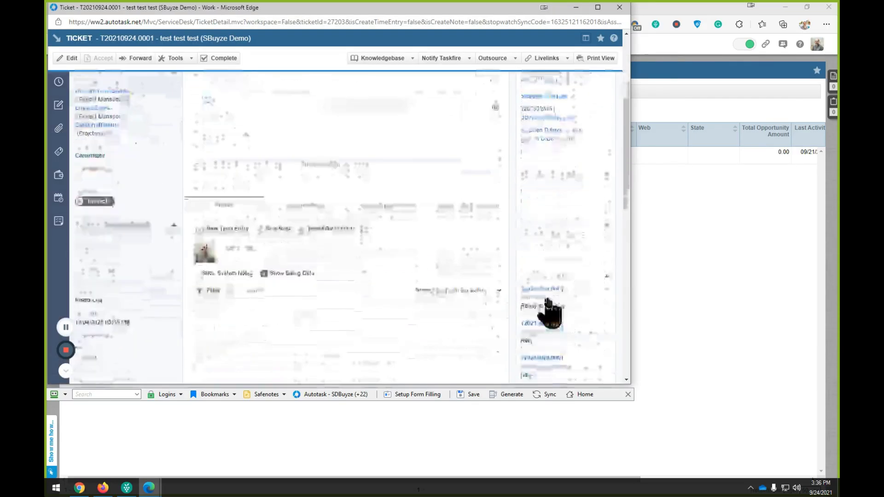
scroll(444, 320, up, 15)
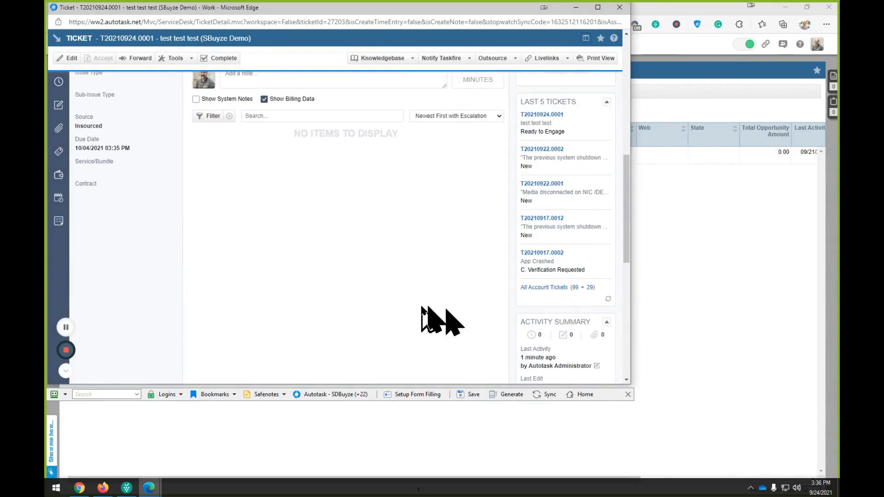
scroll(393, 294, up, 1)
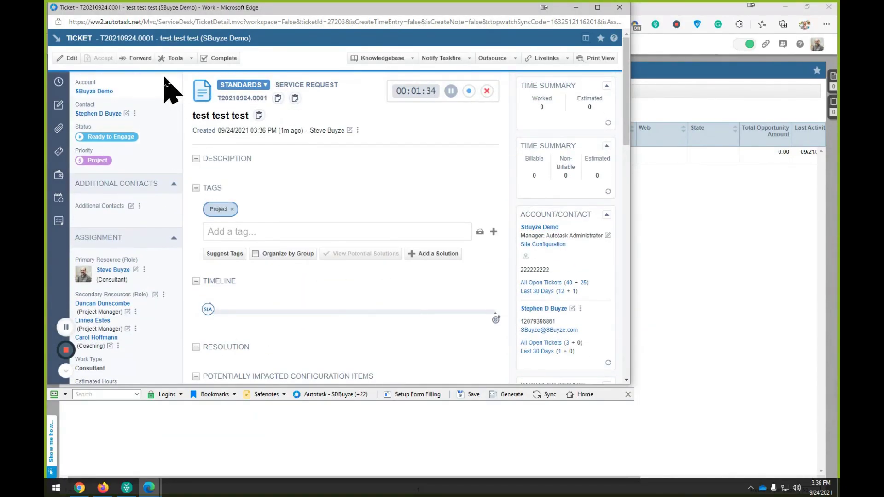
Switch the ticket's category view to Standard - real
click(261, 85)
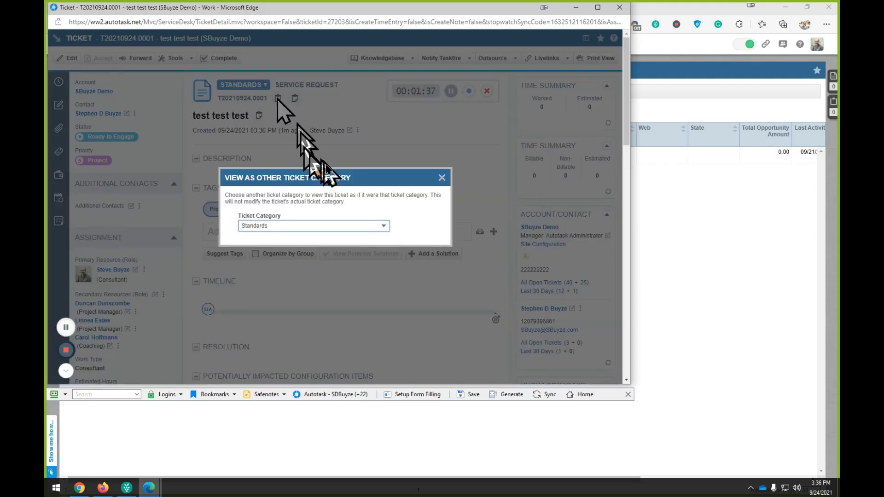
click(384, 227)
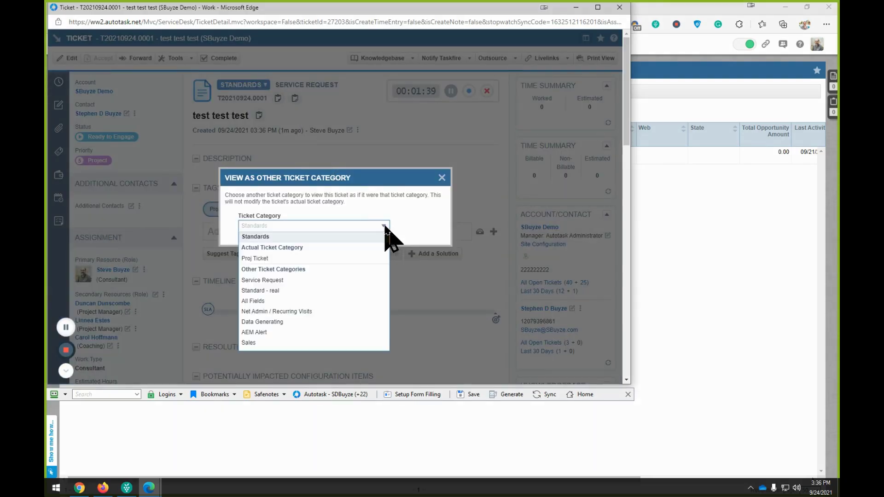
click(284, 333)
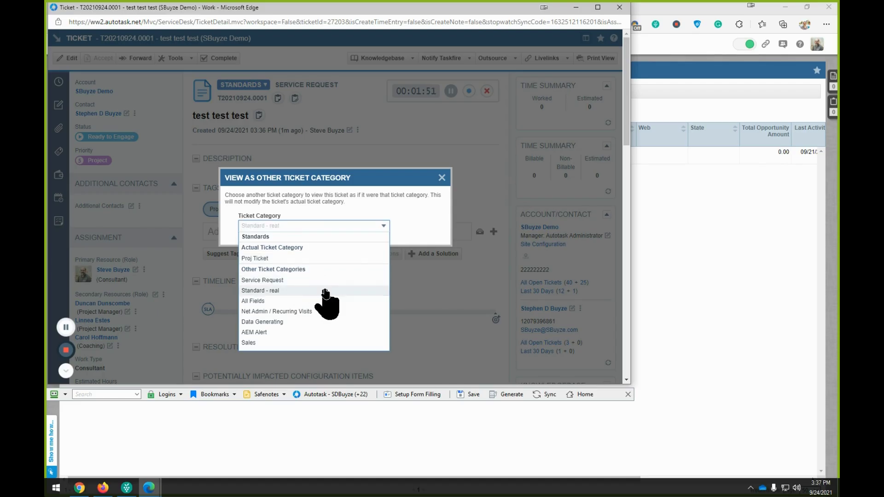
click(261, 290)
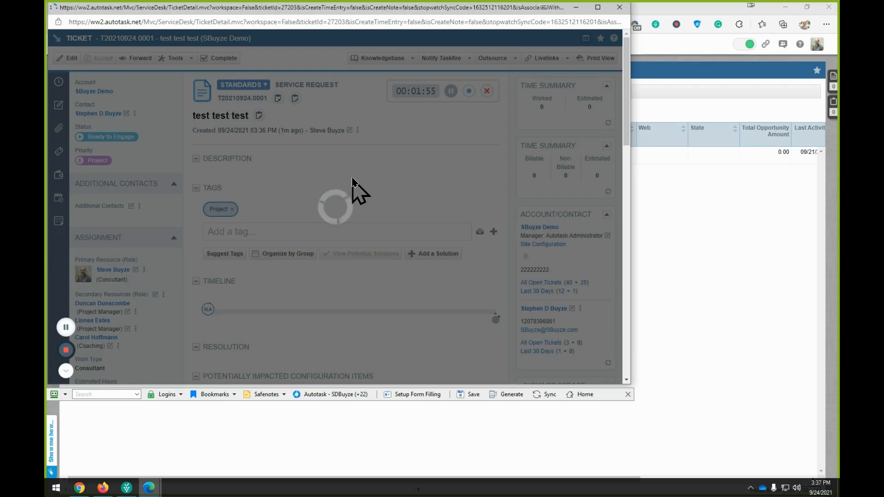
Examine the ticket's assignment, ticket information and insight sections in the Standard - real layout for a configuration item field
scroll(597, 281, down, 3)
scroll(594, 276, down, 5)
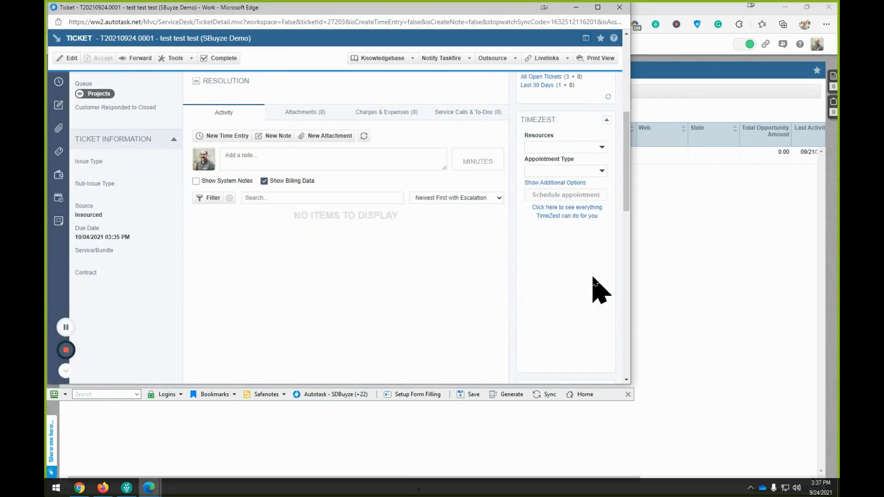
scroll(594, 278, down, 6)
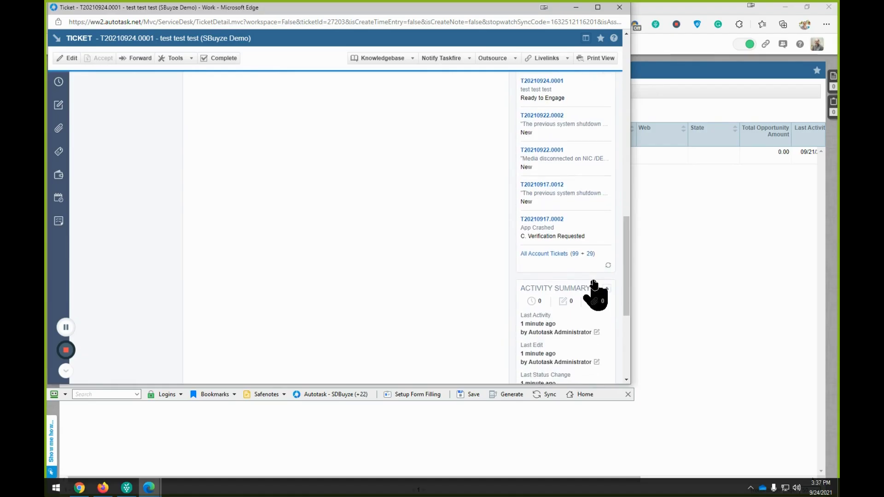
scroll(594, 285, up, 14)
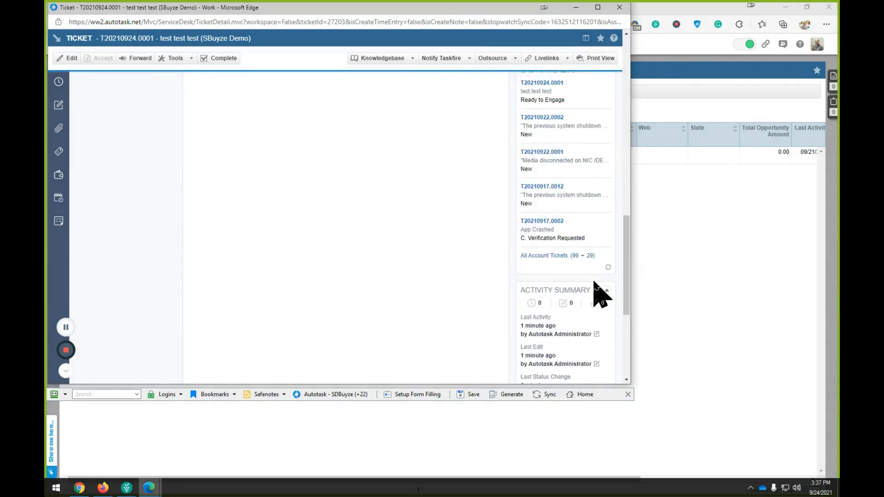
scroll(595, 287, up, 2)
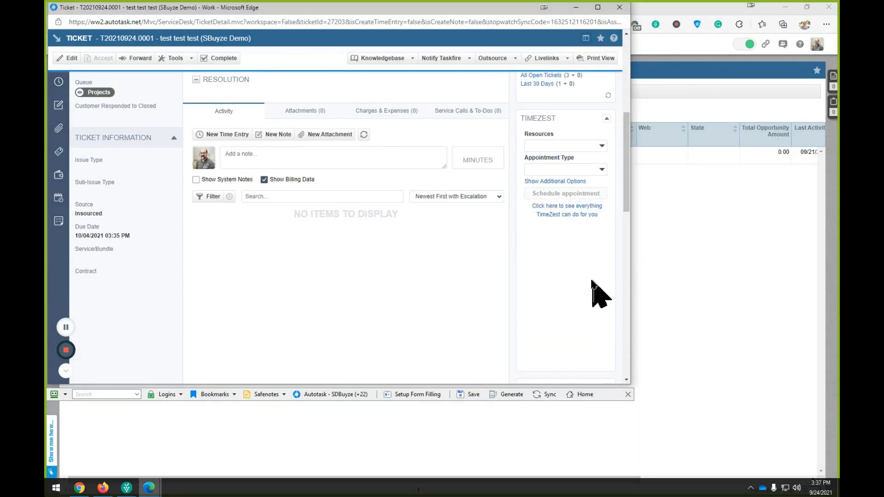
scroll(599, 295, up, 4)
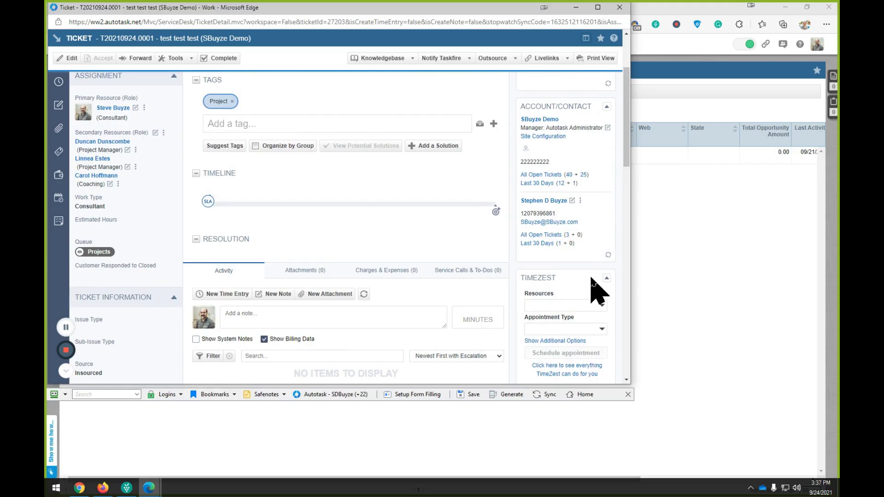
scroll(597, 290, up, 3)
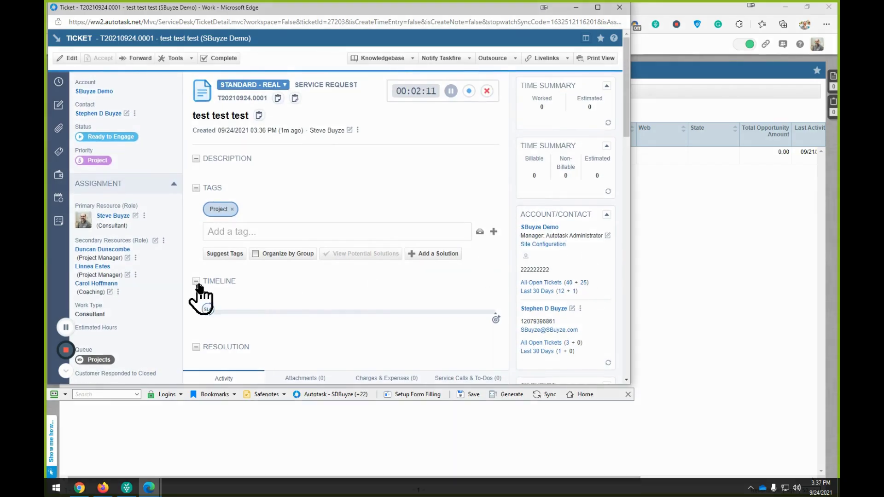
scroll(161, 282, down, 4)
scroll(160, 276, down, 3)
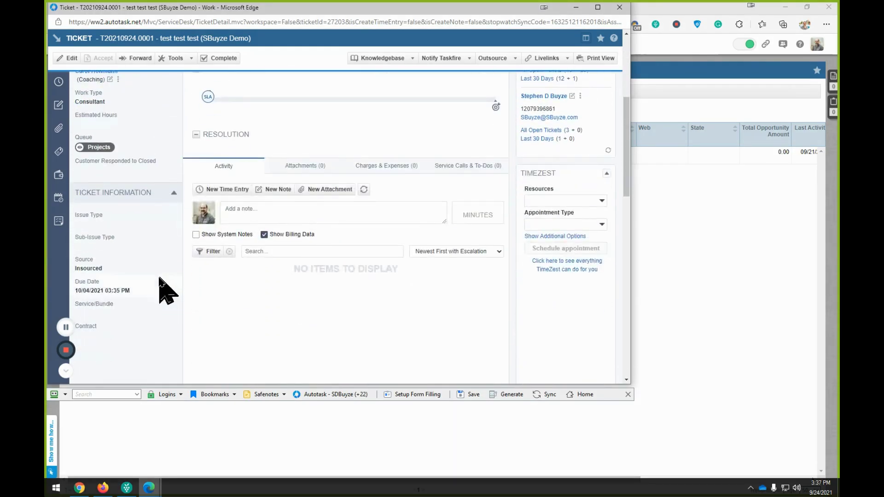
scroll(162, 294, down, 3)
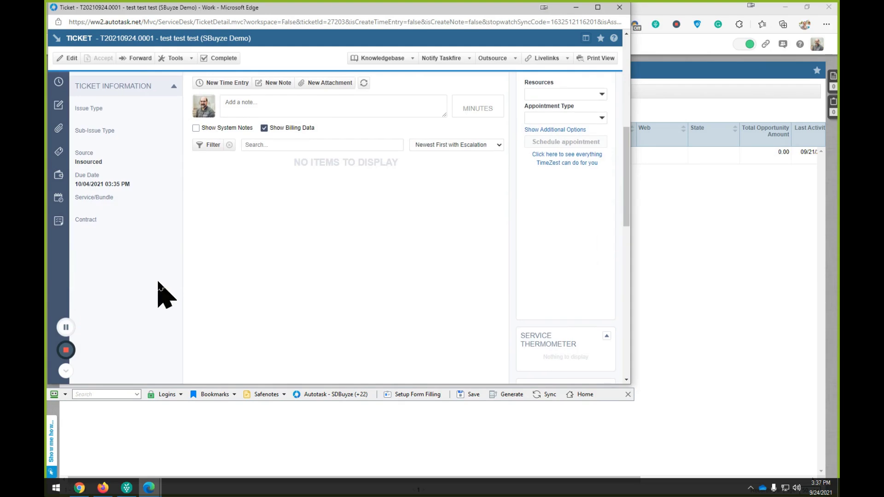
scroll(161, 293, up, 10)
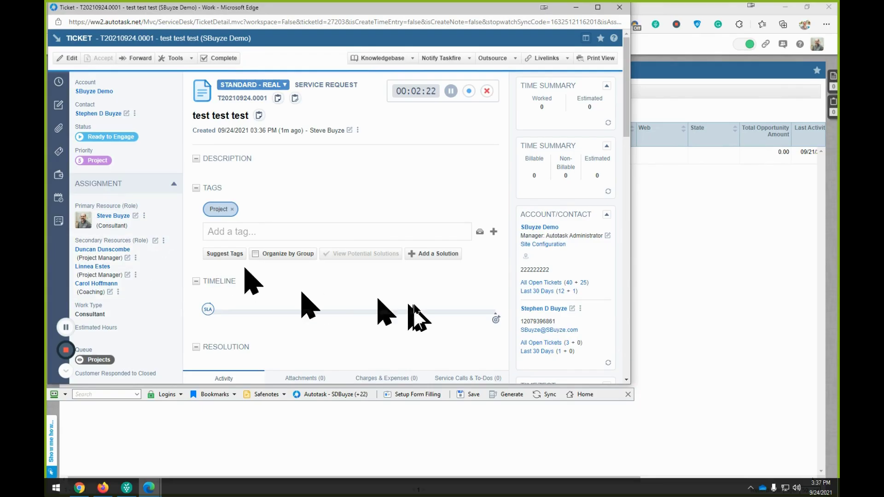
scroll(416, 318, down, 5)
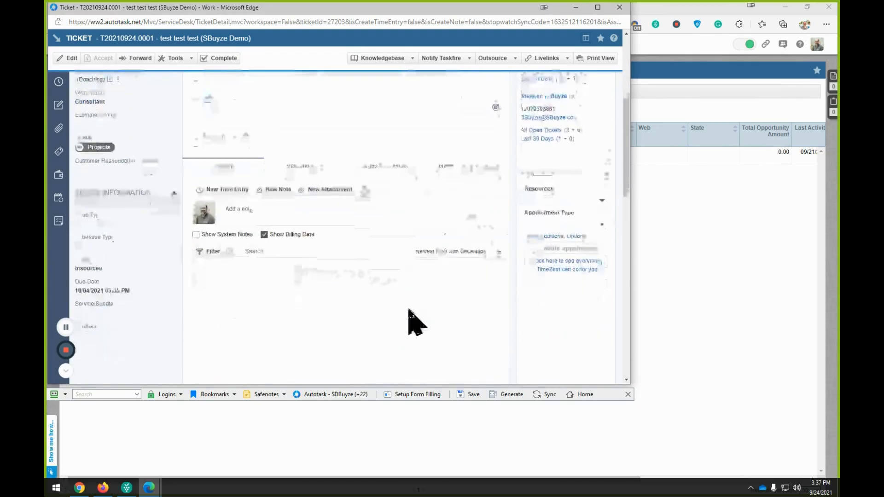
scroll(416, 322, up, 1)
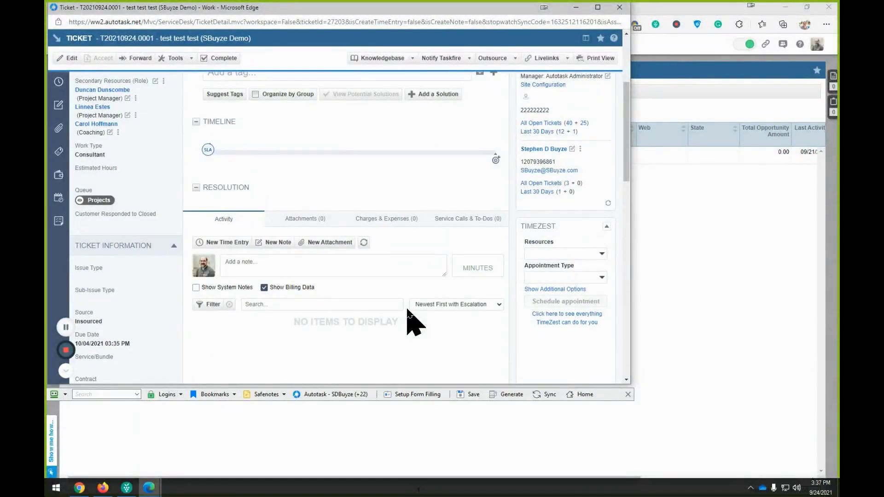
scroll(410, 318, up, 3)
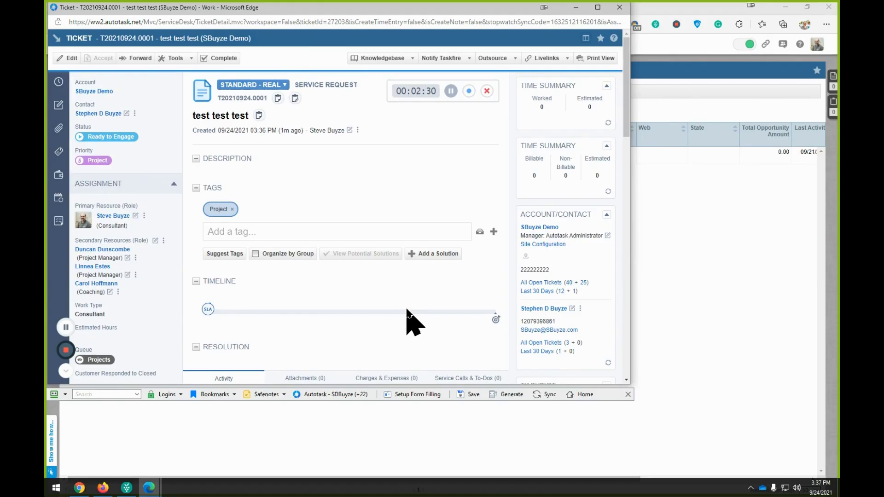
Open the ticket for editing and look through its edit form for a configuration item field
click(71, 57)
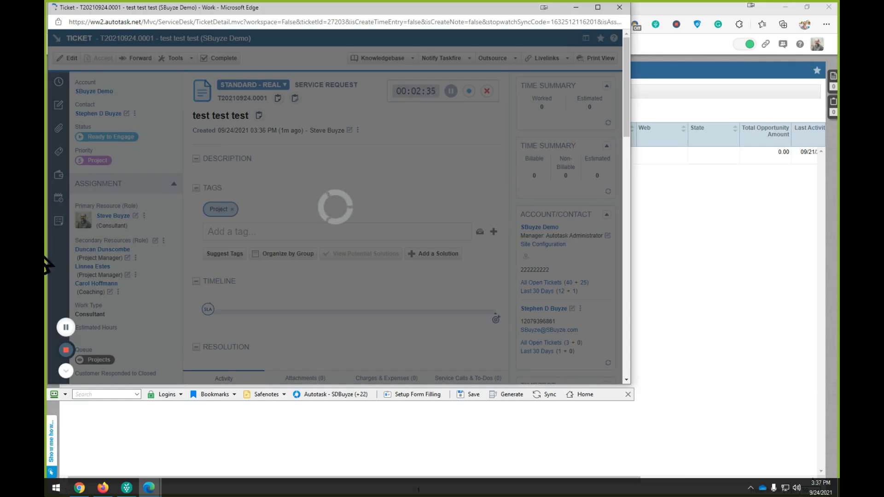
scroll(415, 257, down, 5)
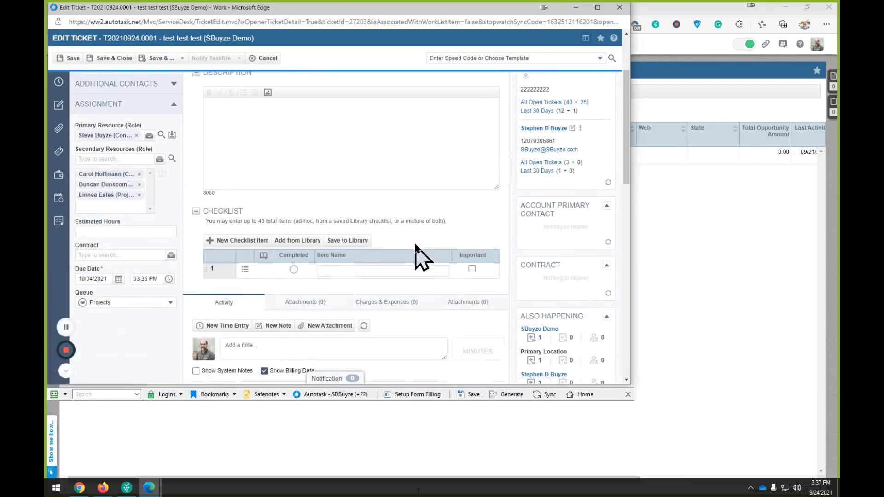
scroll(416, 249, down, 10)
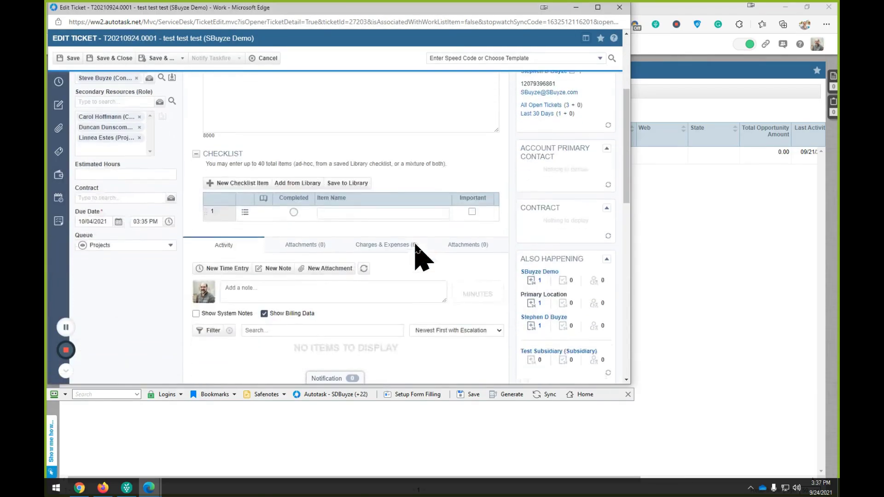
scroll(416, 249, down, 3)
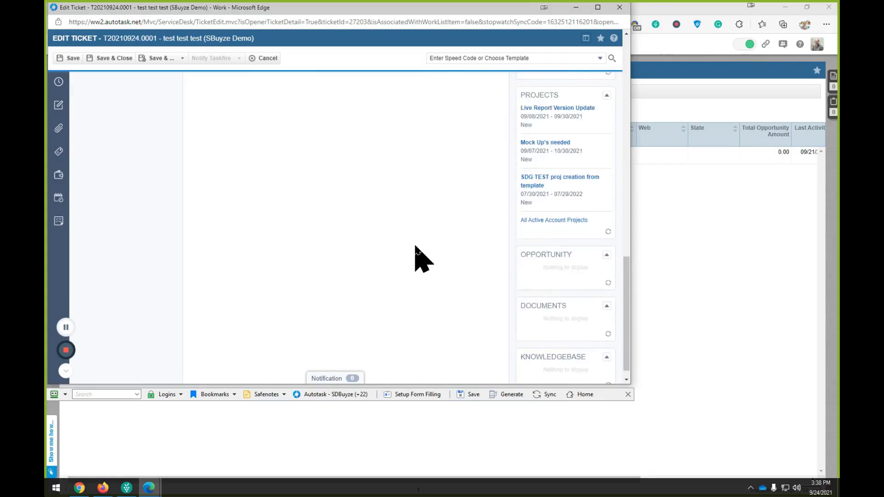
scroll(414, 249, up, 15)
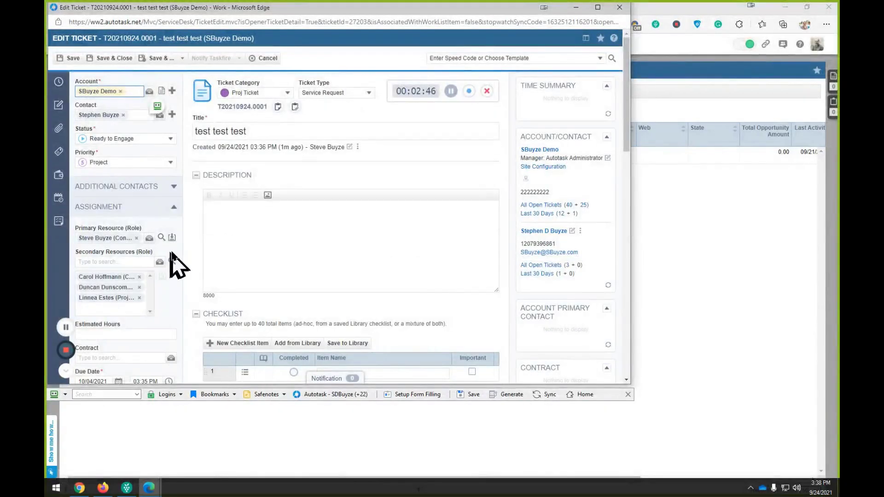
scroll(174, 267, down, 6)
scroll(173, 266, down, 5)
scroll(173, 260, up, 15)
Change the ticket category to AEM Alert and assign the Server product from the contact's configuration items
click(288, 93)
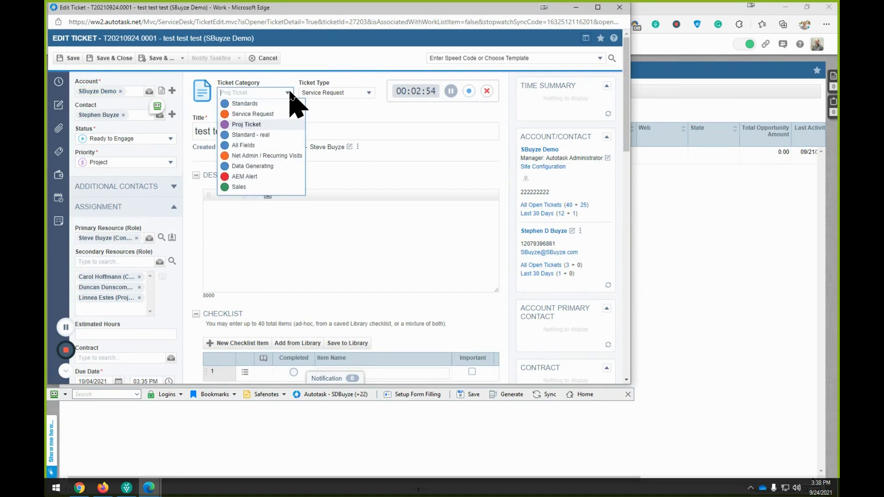
click(255, 178)
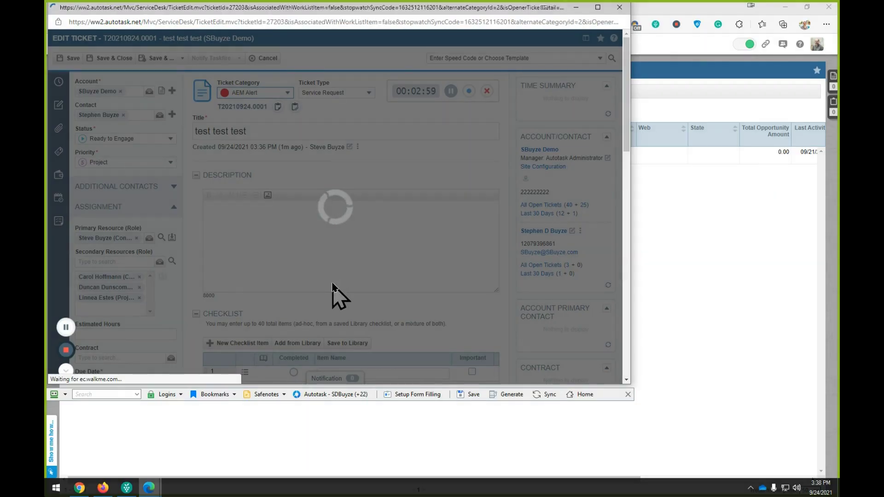
scroll(588, 266, down, 2)
scroll(588, 267, up, 2)
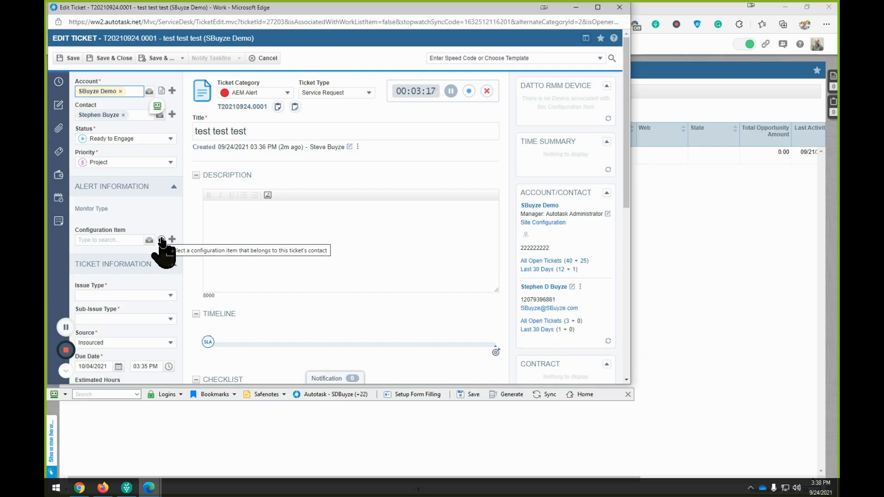
click(162, 240)
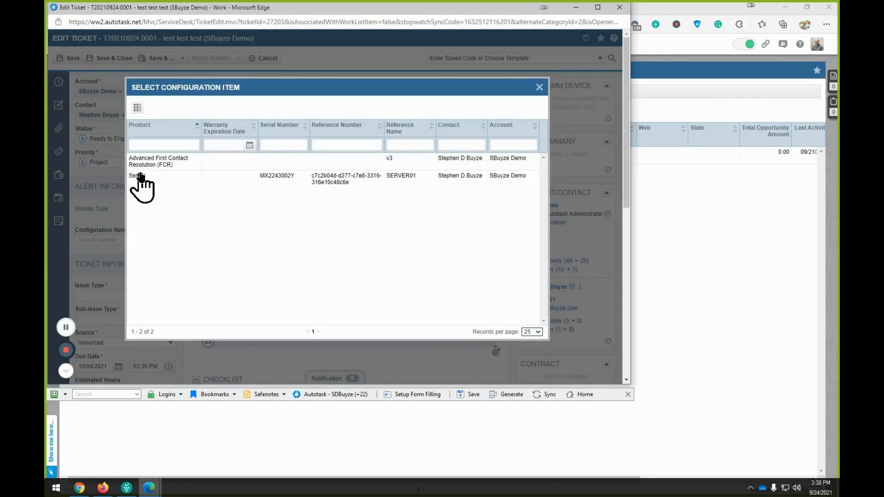
click(140, 175)
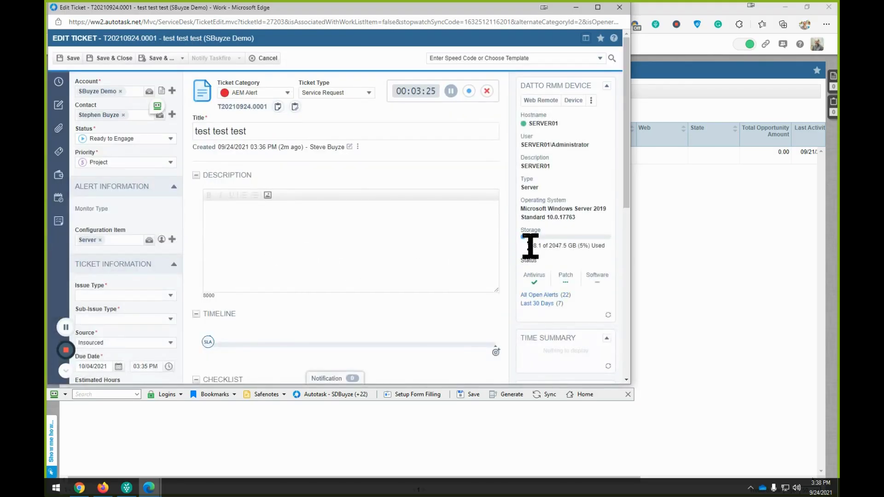
Examine the Datto RMM Device and Configuration Item insights for the server attached to the ticket
scroll(530, 247, down, 3)
scroll(529, 260, up, 3)
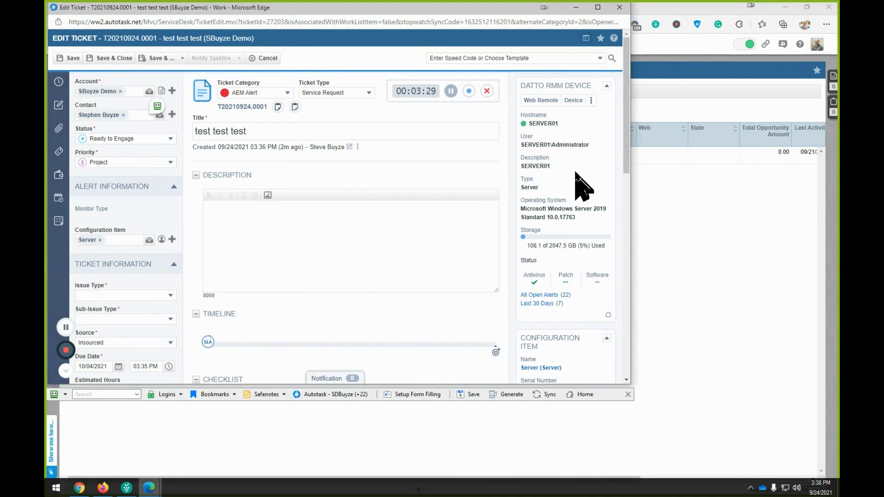
scroll(581, 195, down, 9)
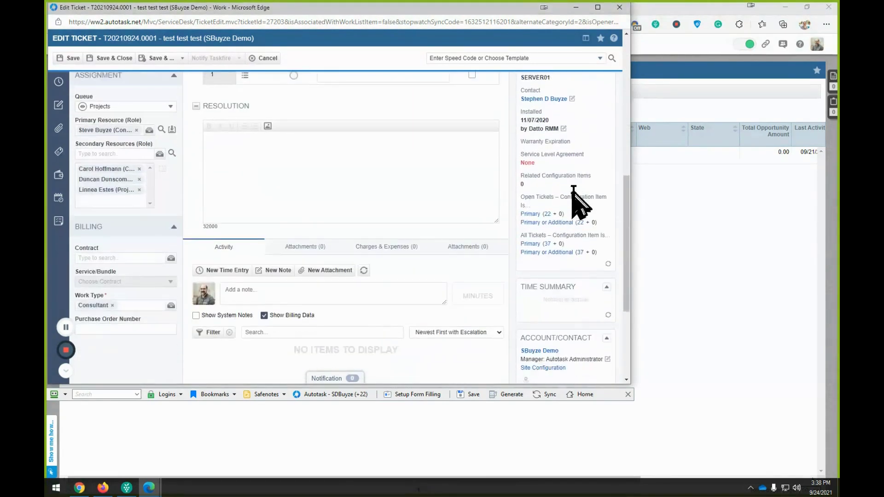
scroll(581, 196, up, 4)
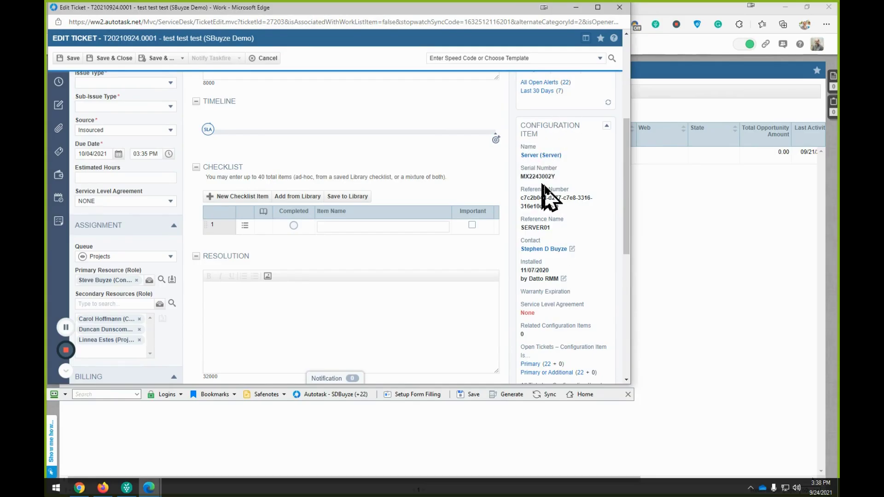
scroll(554, 133, down, 1)
scroll(556, 137, down, 1)
scroll(556, 147, up, 2)
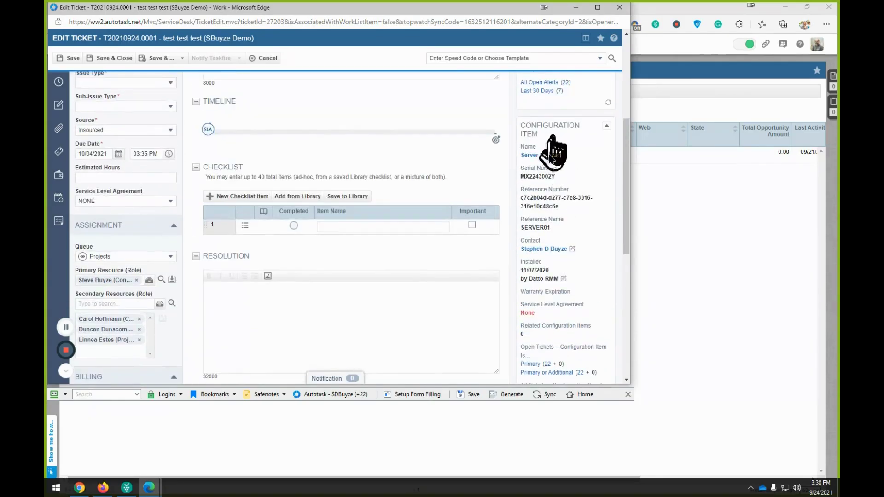
scroll(152, 203, up, 4)
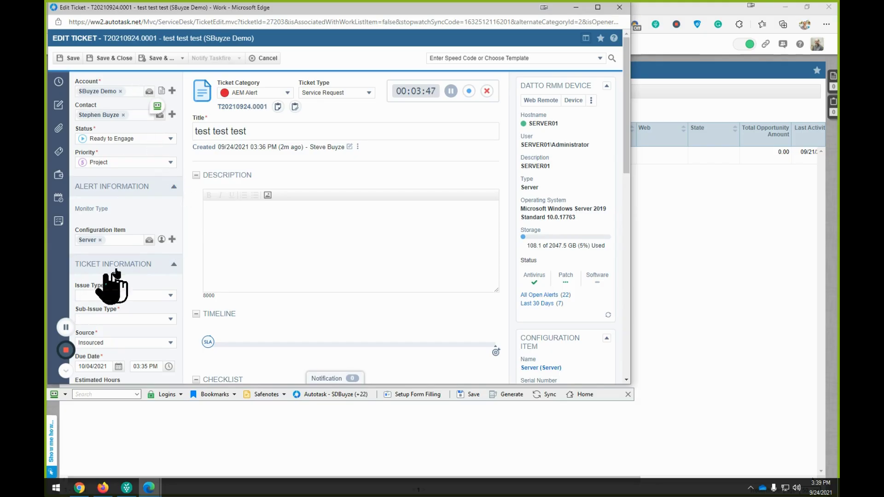
Set the ticket's issue type to Accessories and its sub-issue type to Docks, and save and close the ticket
click(118, 59)
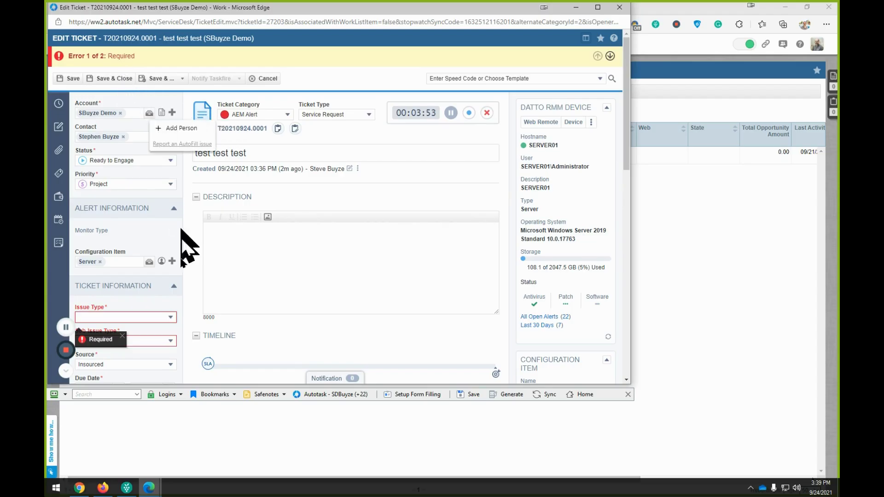
click(170, 318)
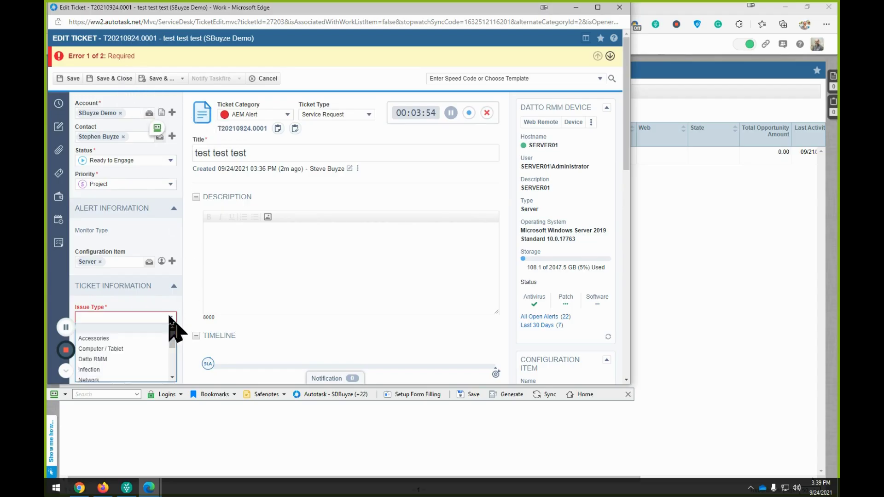
click(159, 339)
click(170, 340)
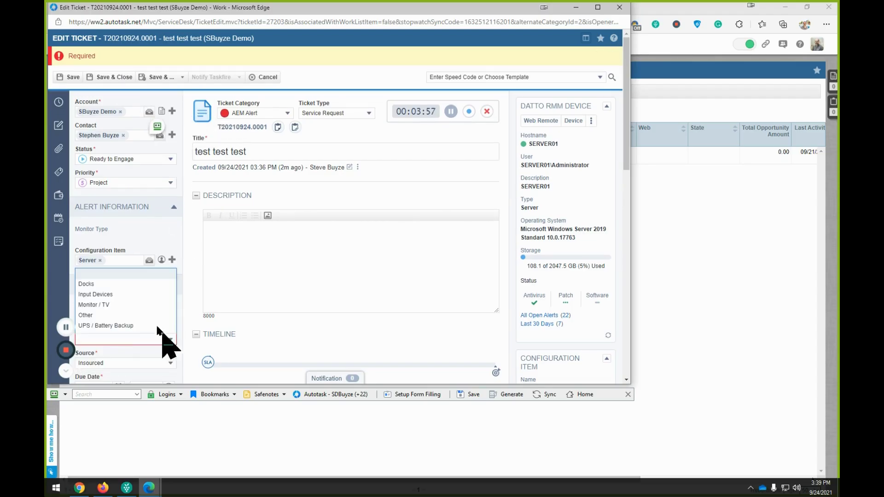
click(150, 288)
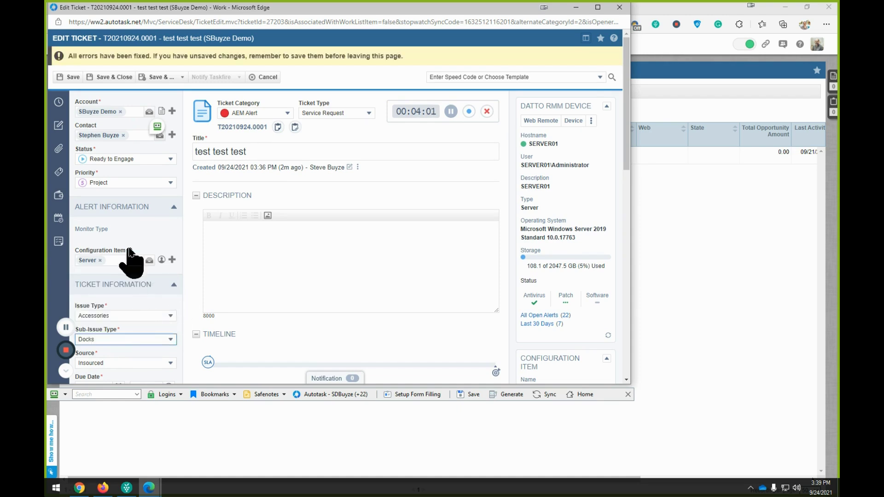
click(106, 79)
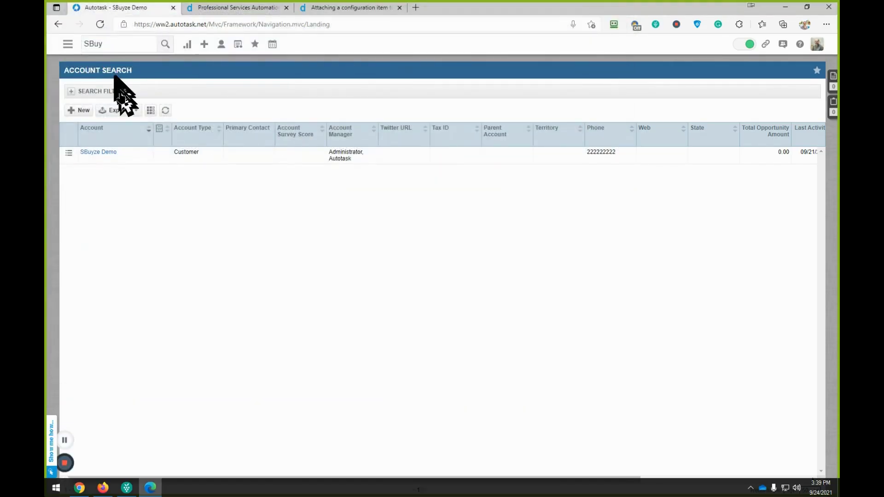
Open the Workflow Rules list from the Automation section of the Admin page
mouse_move(256, 44)
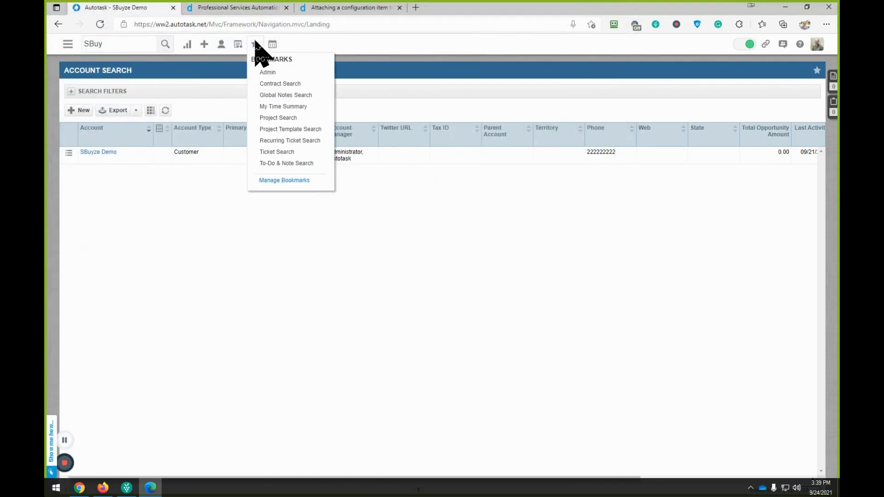
click(271, 72)
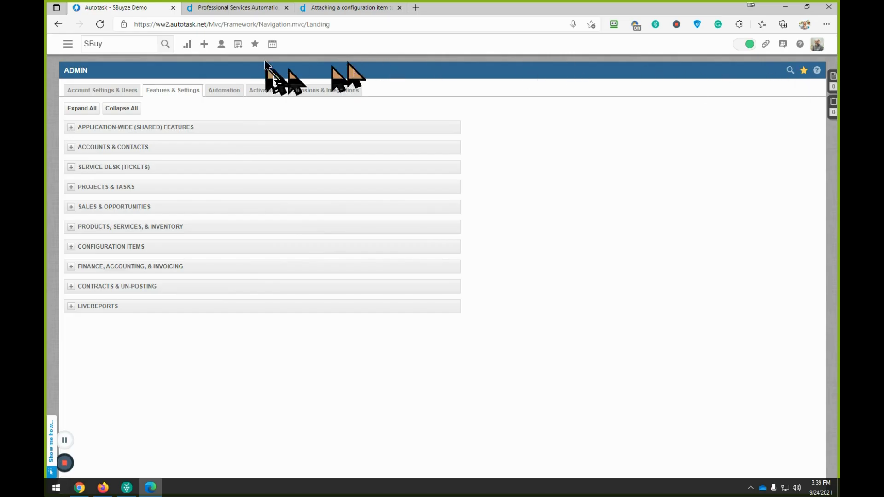
click(255, 43)
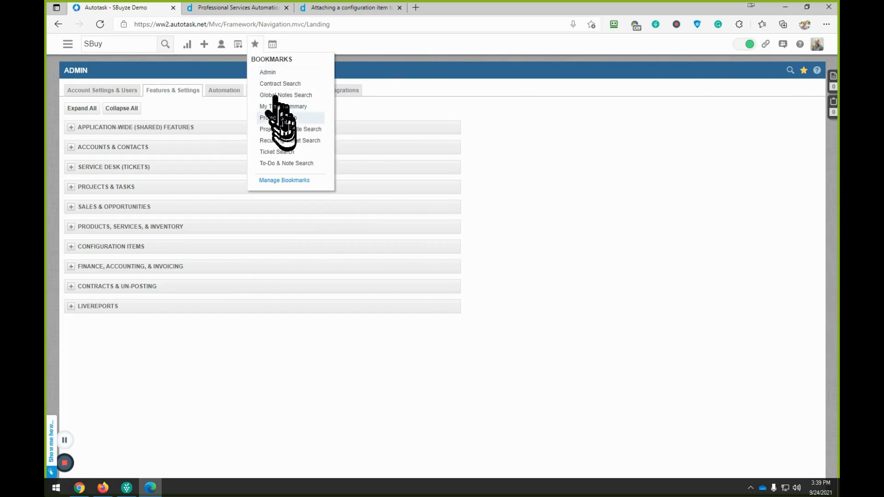
click(212, 91)
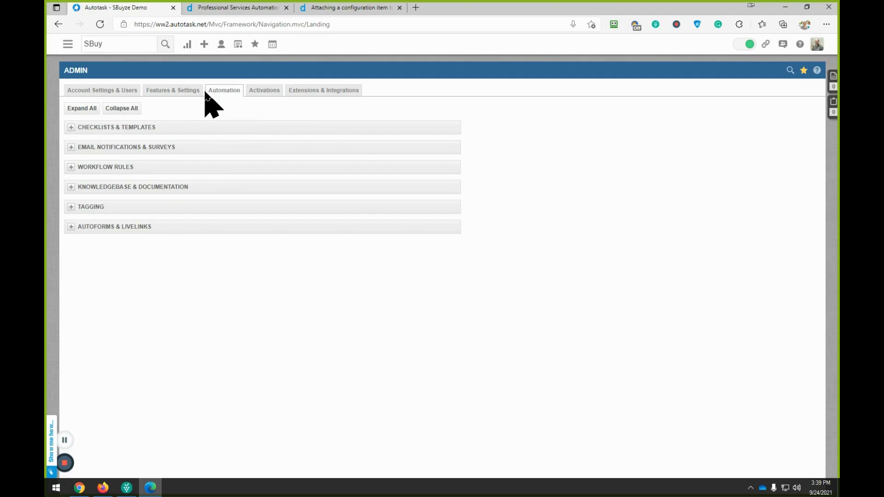
click(72, 168)
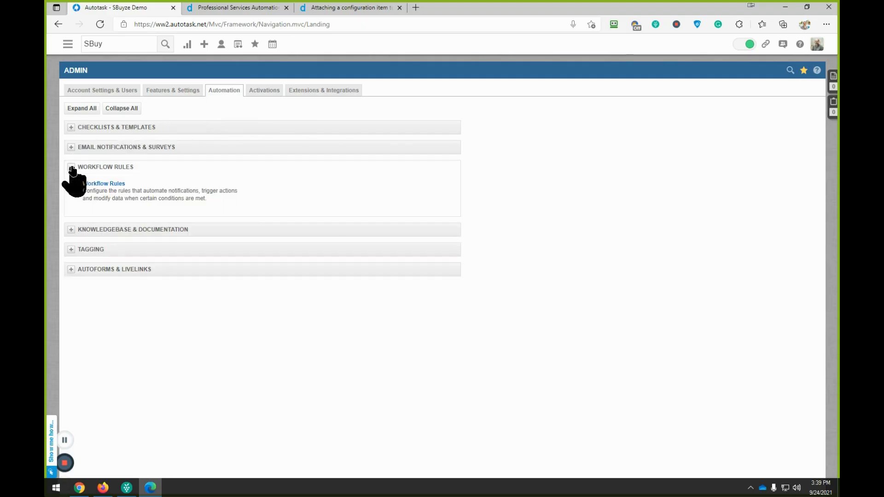
click(97, 184)
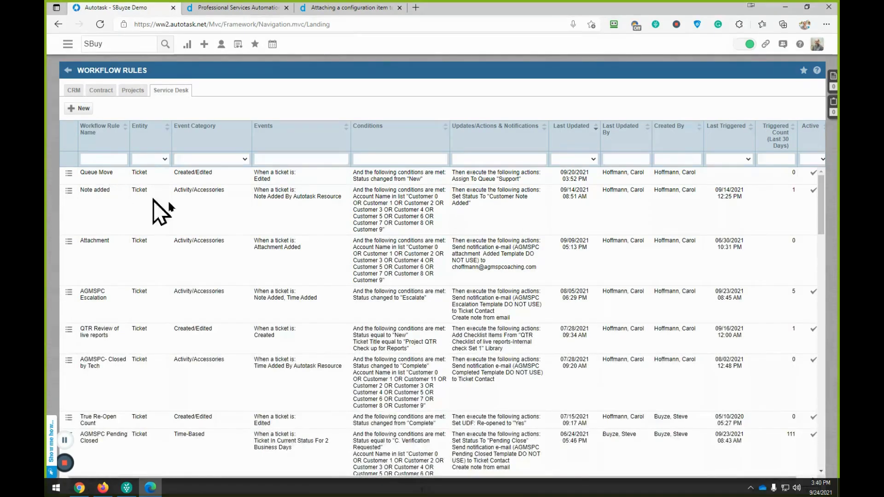
Start a new Service Desk workflow rule and name it Test Test Test
click(76, 108)
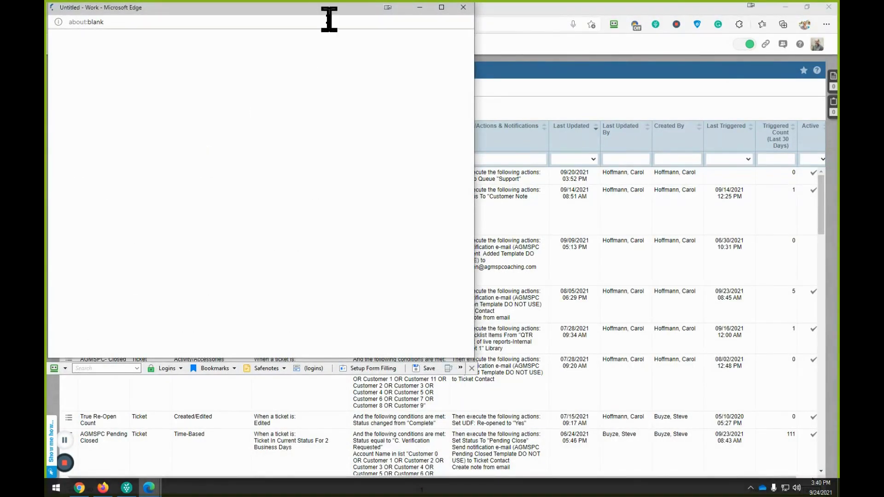
drag(328, 11, 397, 23)
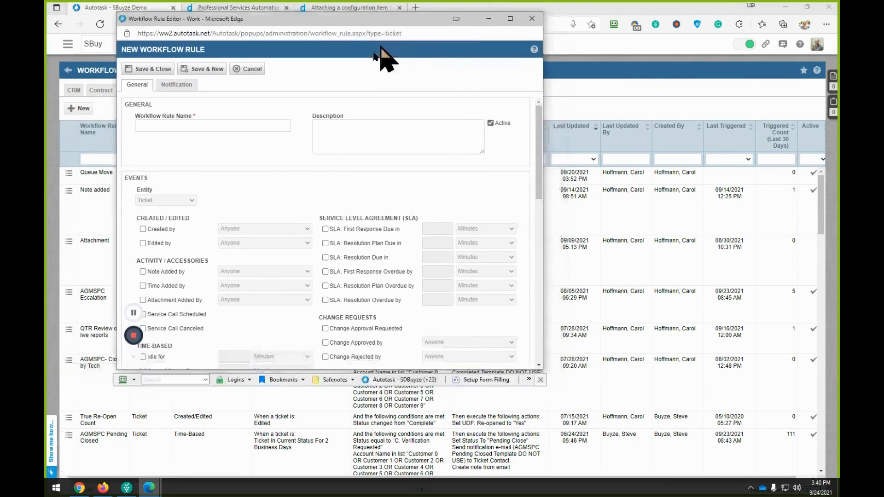
click(246, 125)
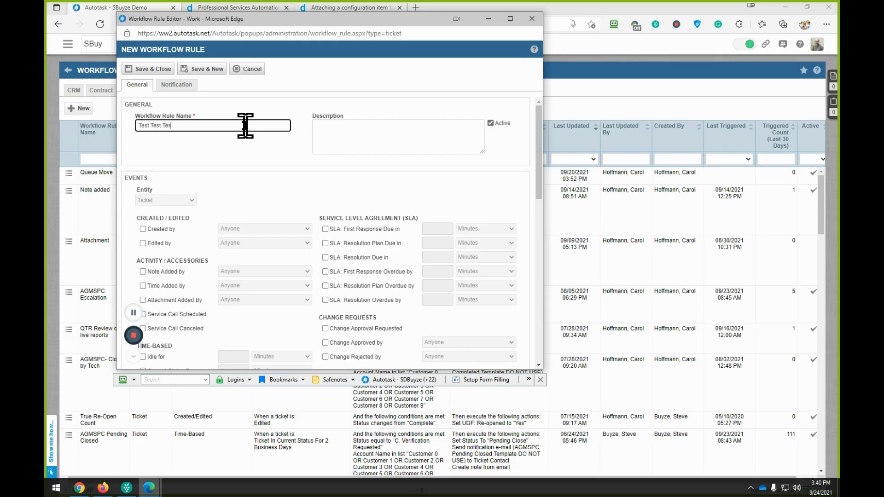
Enable the Created by and Edited by events for anyone in the new workflow rule
scroll(249, 173, down, 2)
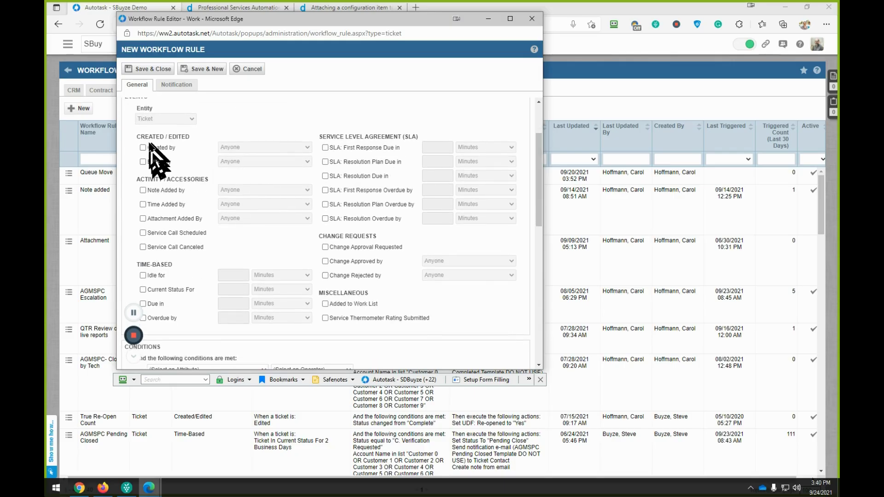
click(143, 148)
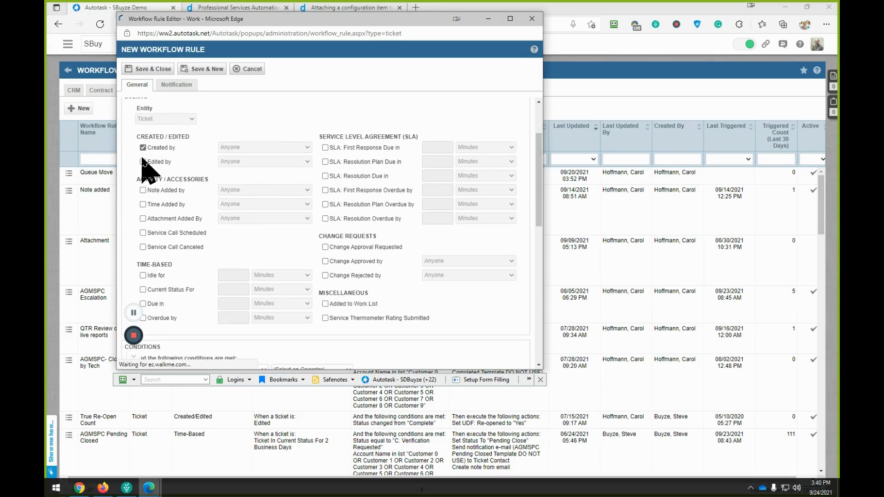
scroll(266, 228, down, 4)
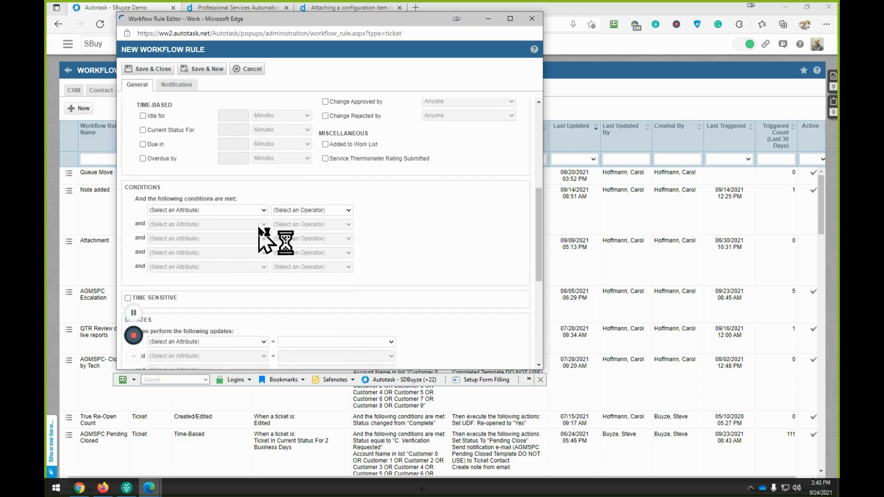
scroll(261, 208, up, 4)
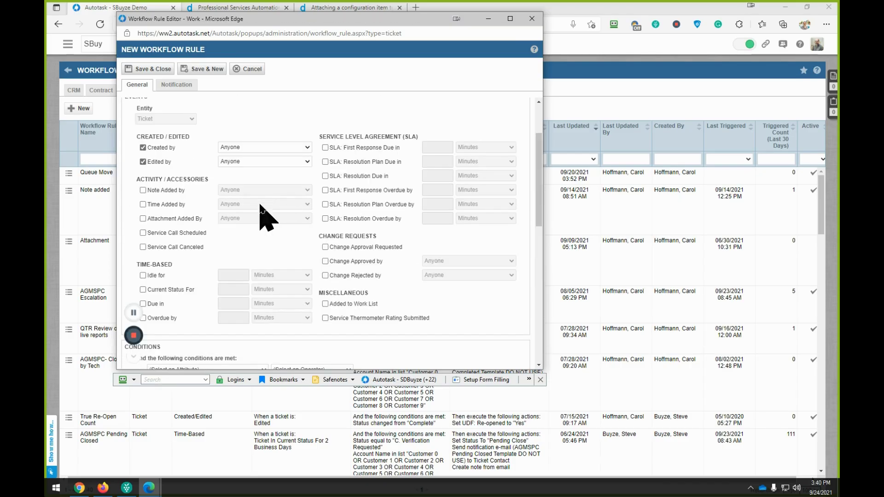
Examine which ticket, account, contact and contract attributes the new workflow rule can update, and leave the rule editor without saving
scroll(262, 221, down, 6)
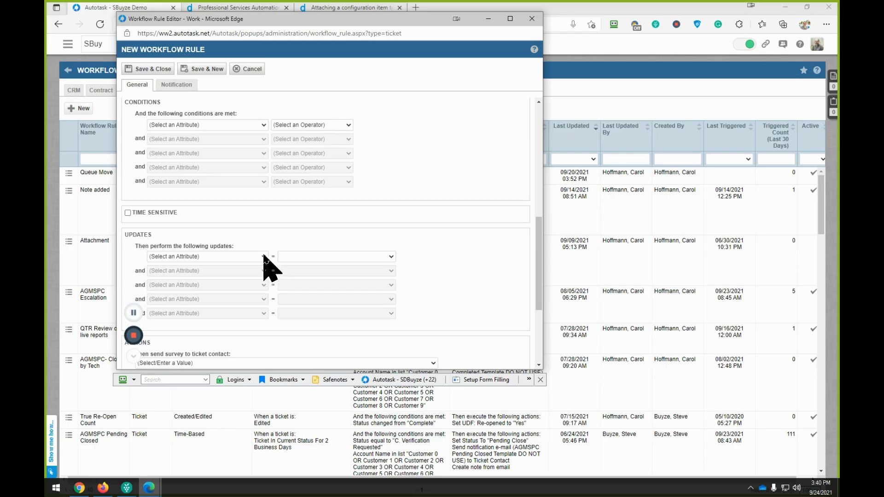
click(265, 257)
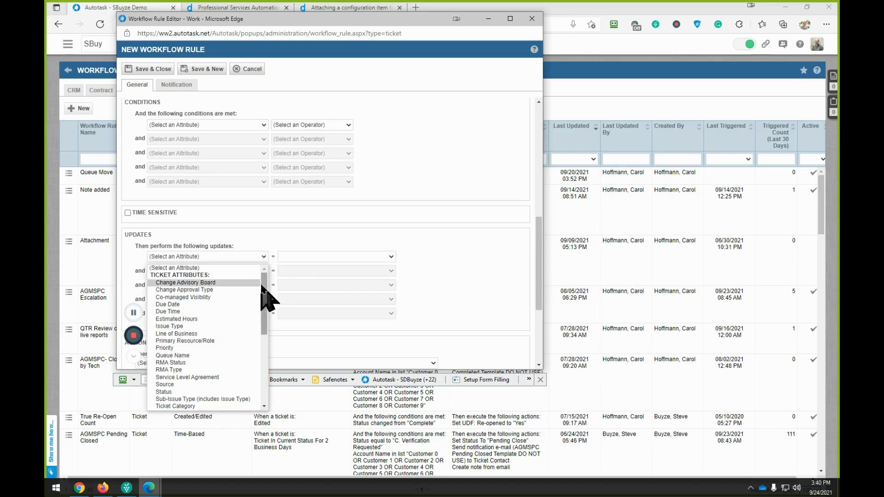
mouse_move(263, 286)
mouse_down()
mouse_move(260, 390)
mouse_move(257, 283)
mouse_move(269, 345)
mouse_move(262, 281)
mouse_up()
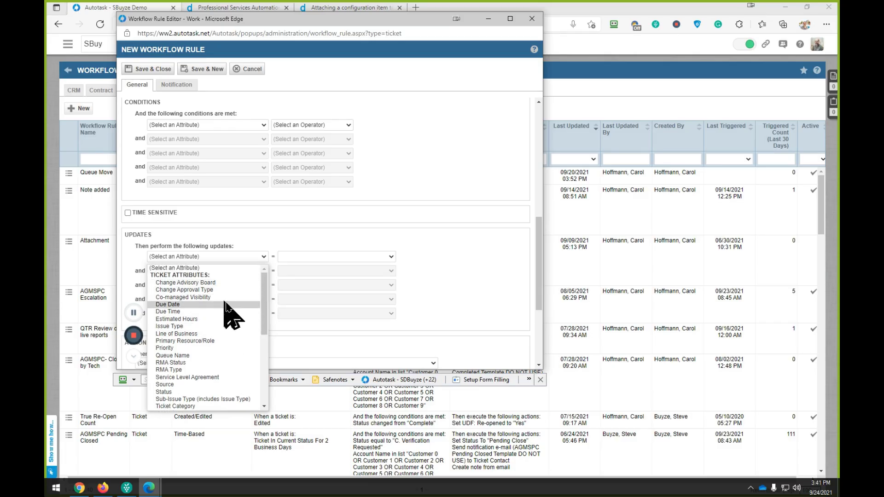
scroll(228, 305, down, 1)
scroll(226, 305, down, 2)
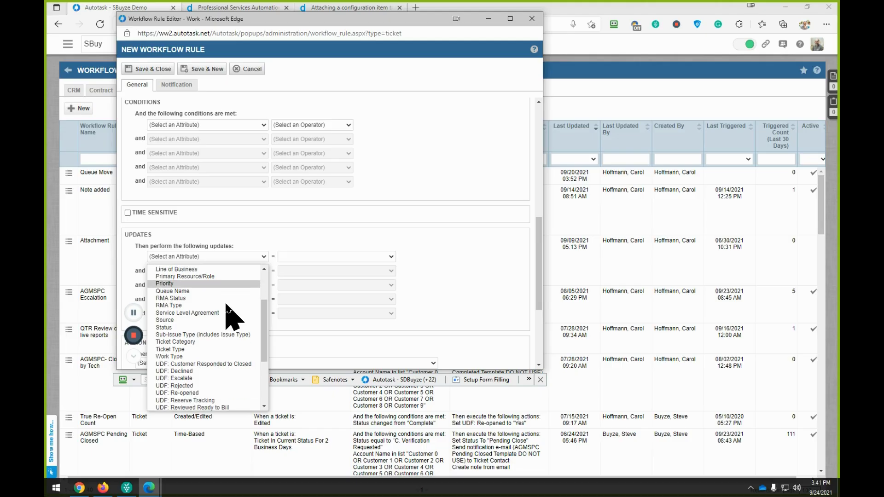
scroll(227, 305, down, 1)
scroll(228, 300, down, 1)
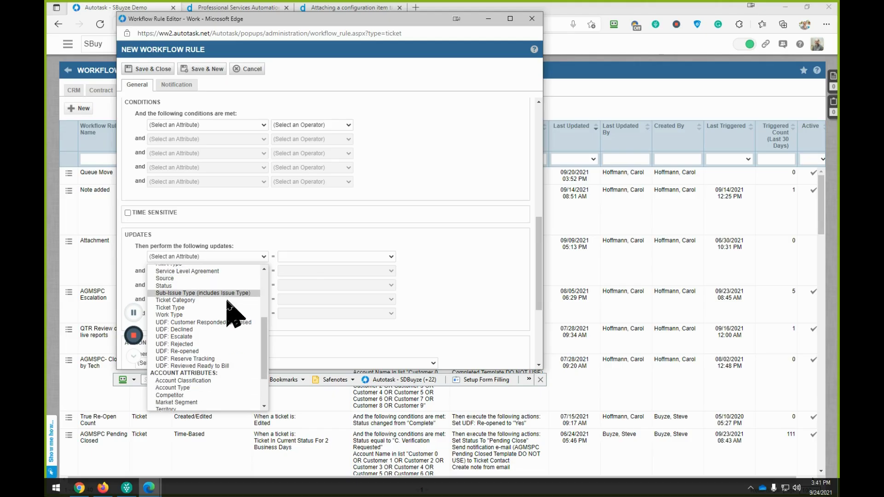
scroll(226, 301, down, 3)
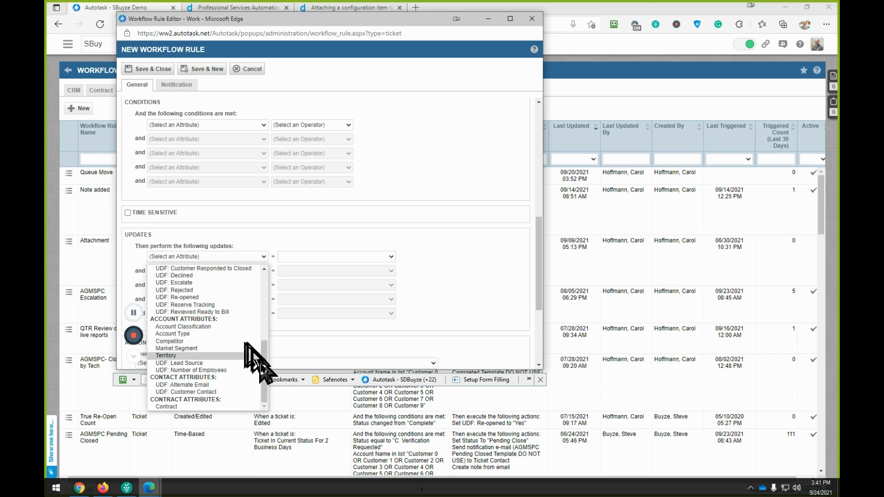
drag(267, 375, 263, 267)
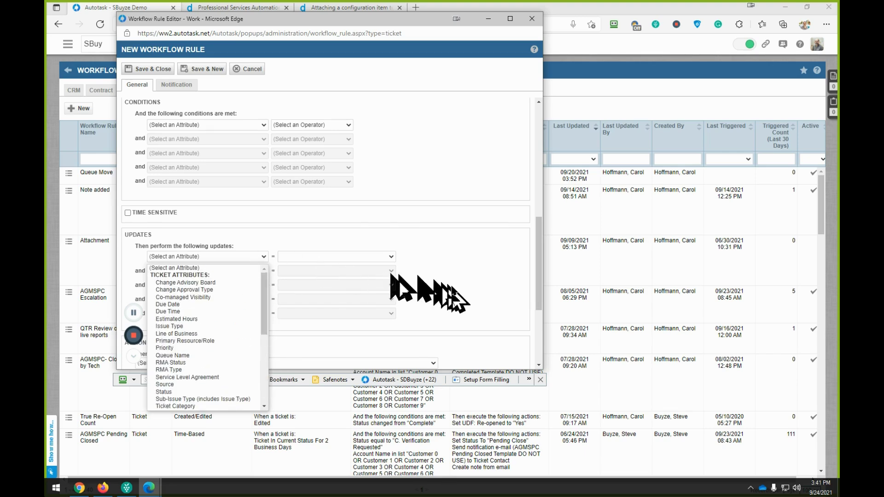
click(445, 292)
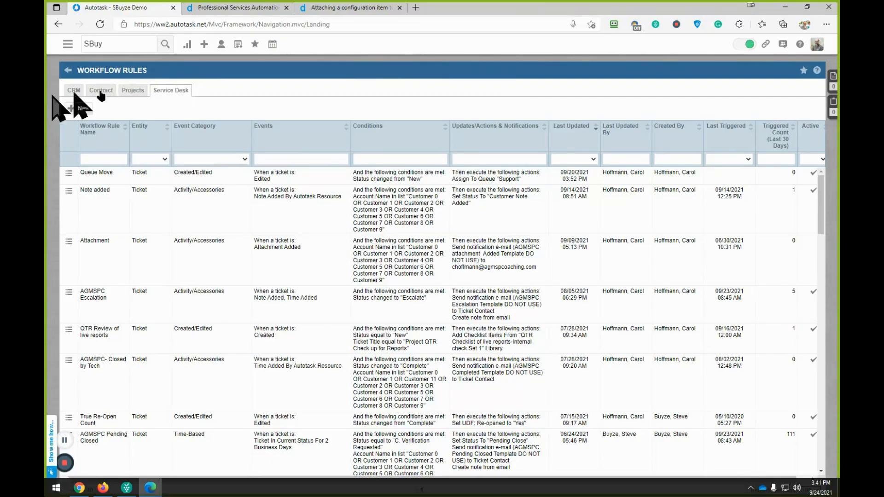
Create a new Service Desk ticket and set its ticket category to AEM Alert
mouse_move(204, 43)
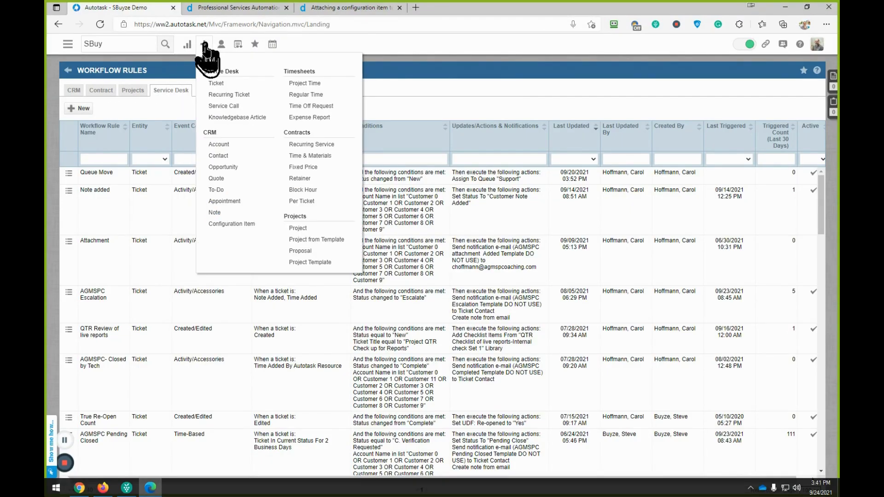
click(214, 94)
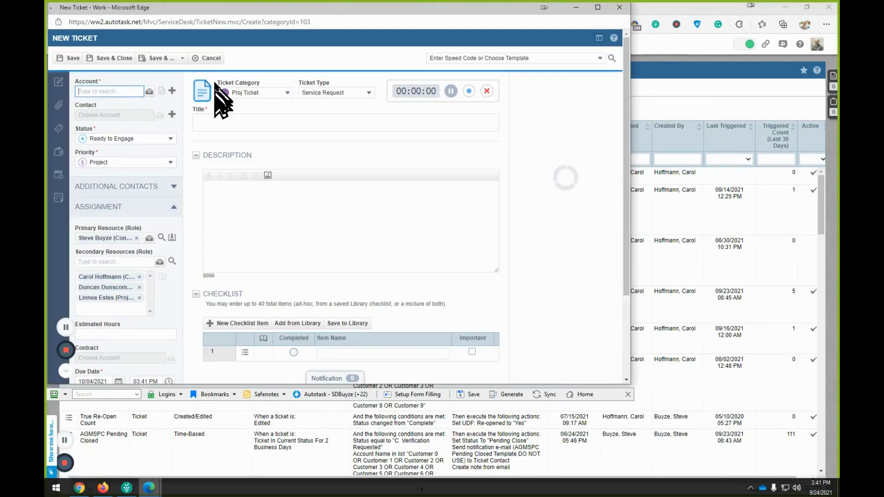
click(283, 92)
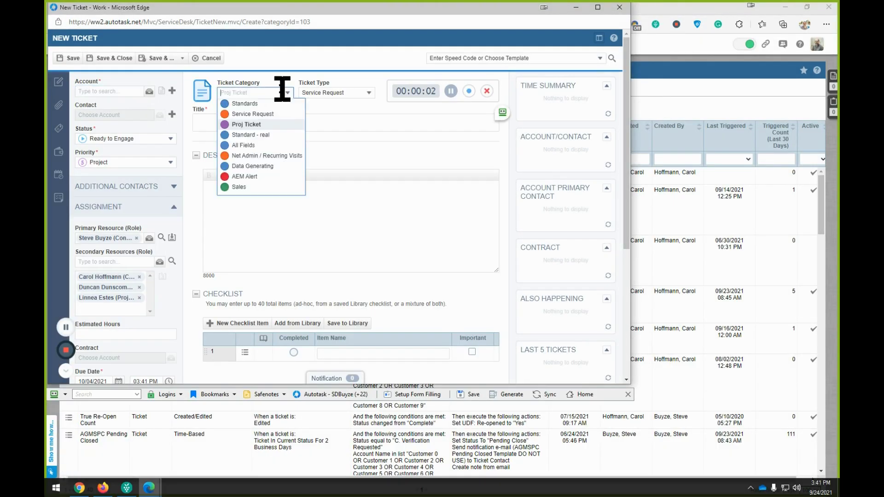
click(249, 177)
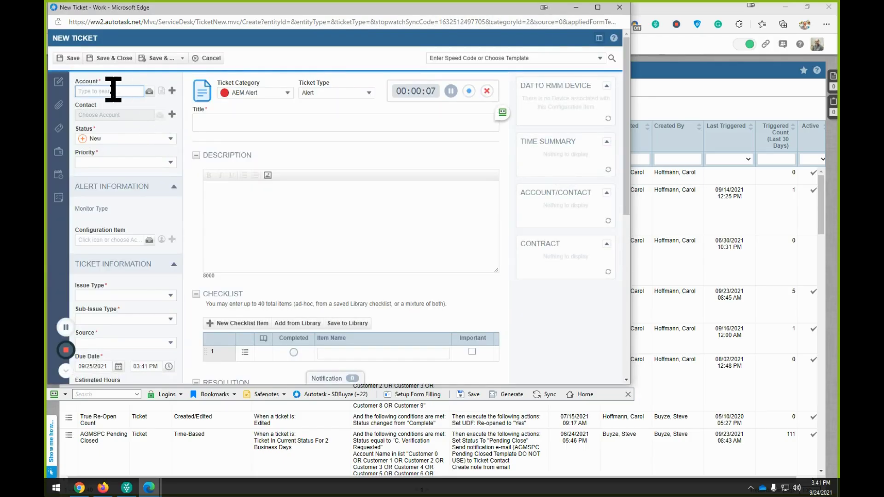
Assign the demo account to the new ticket and choose the contact who owns the server
text(sb)
click(110, 105)
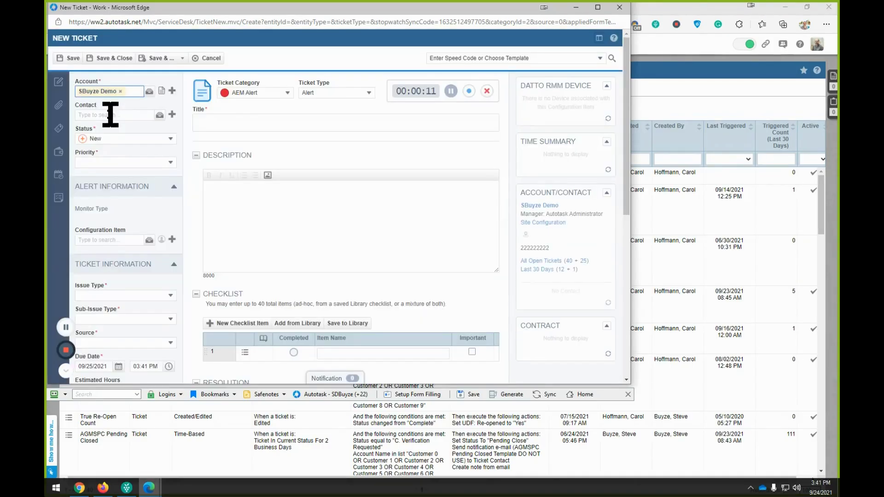
click(111, 115)
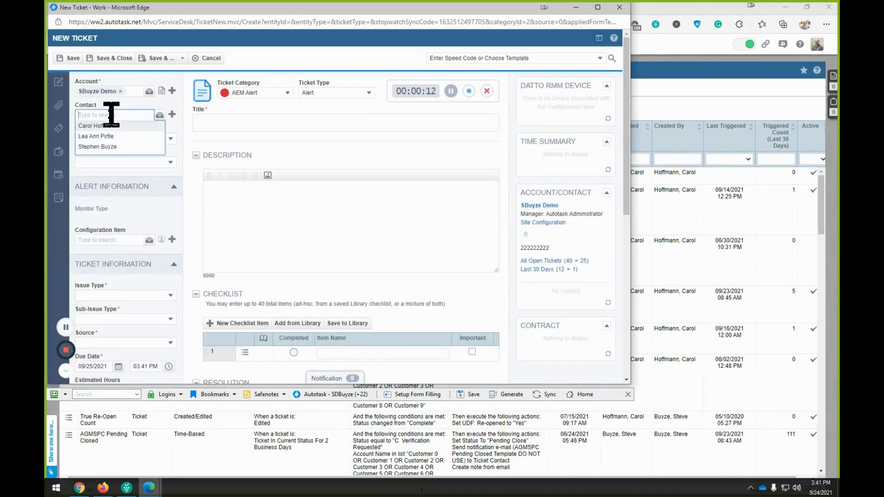
click(110, 147)
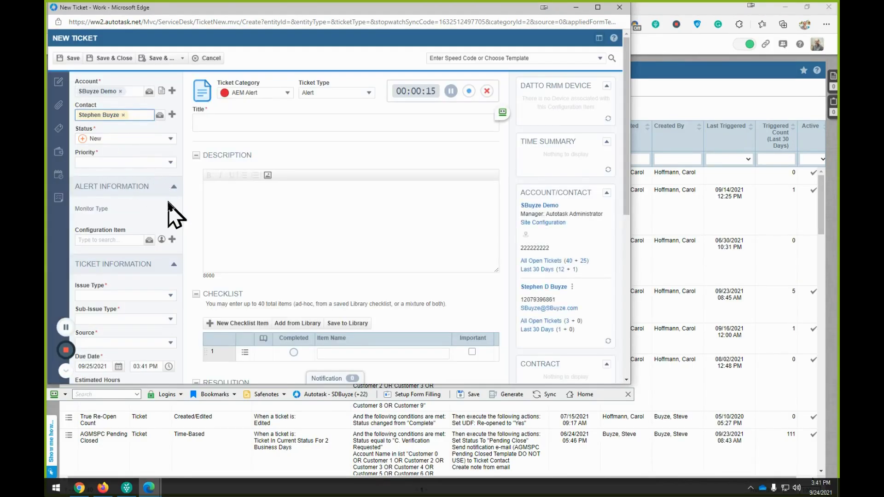
Attach the contact's Server configuration item, reference name SERVER01, to the ticket from the contact's own configuration items
scroll(174, 216, down, 5)
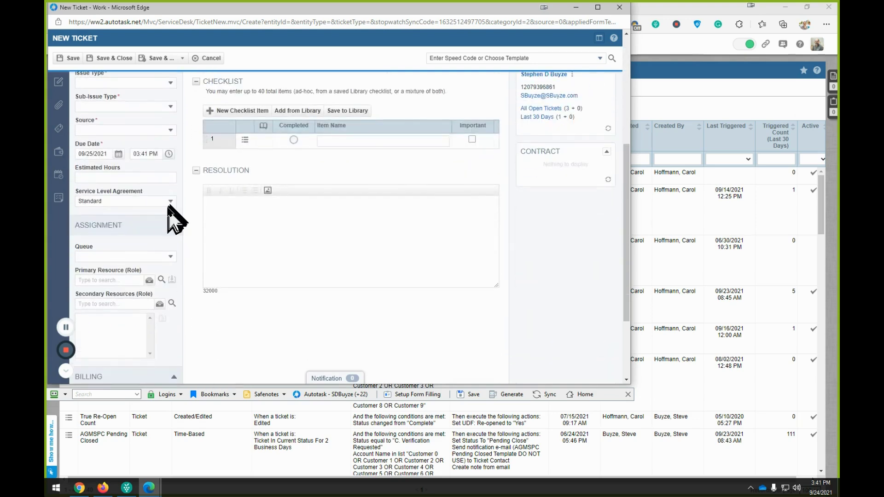
scroll(169, 212, down, 3)
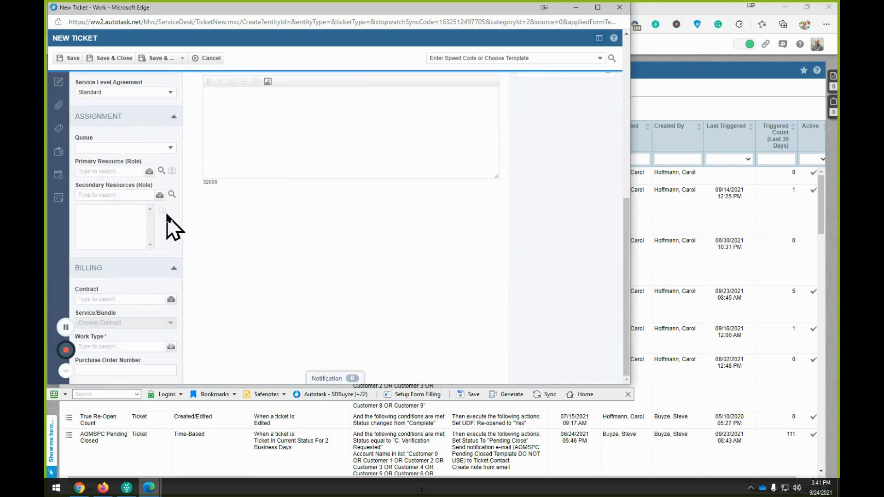
scroll(168, 216, up, 5)
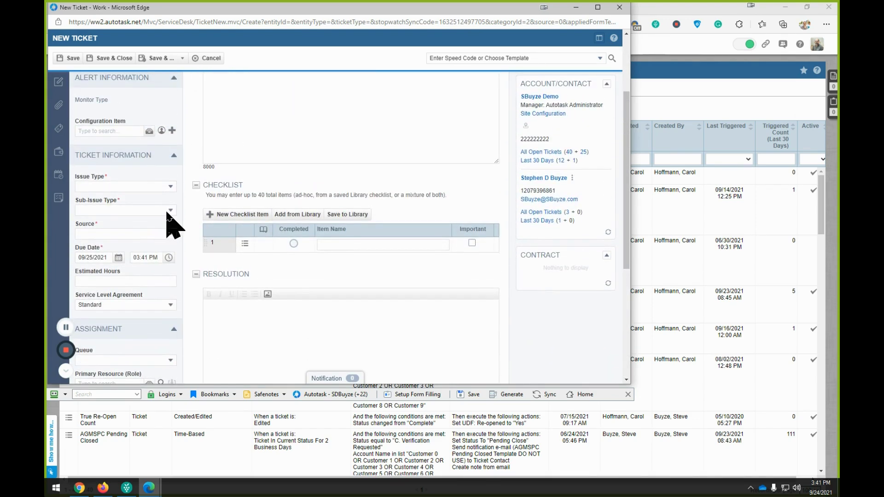
scroll(170, 224, up, 1)
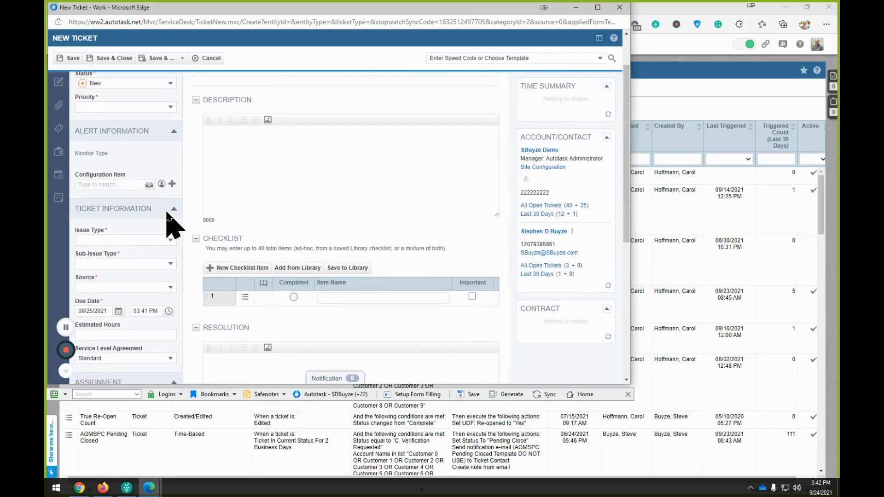
click(162, 184)
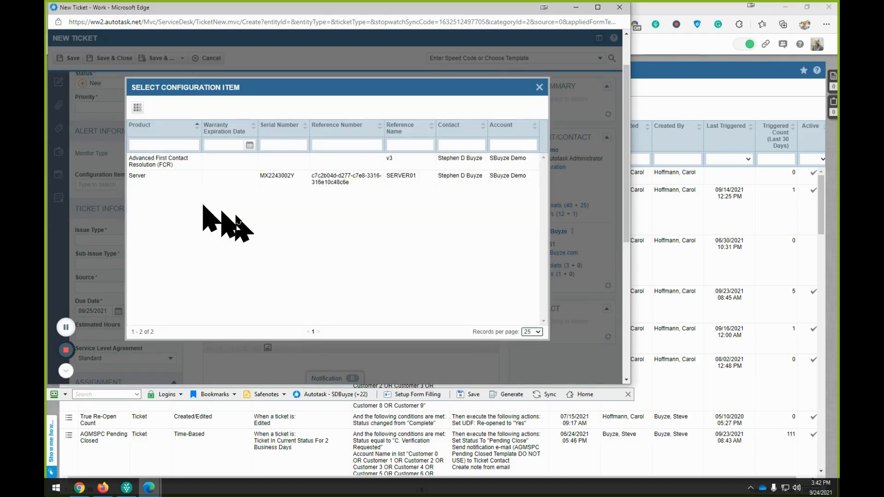
click(133, 177)
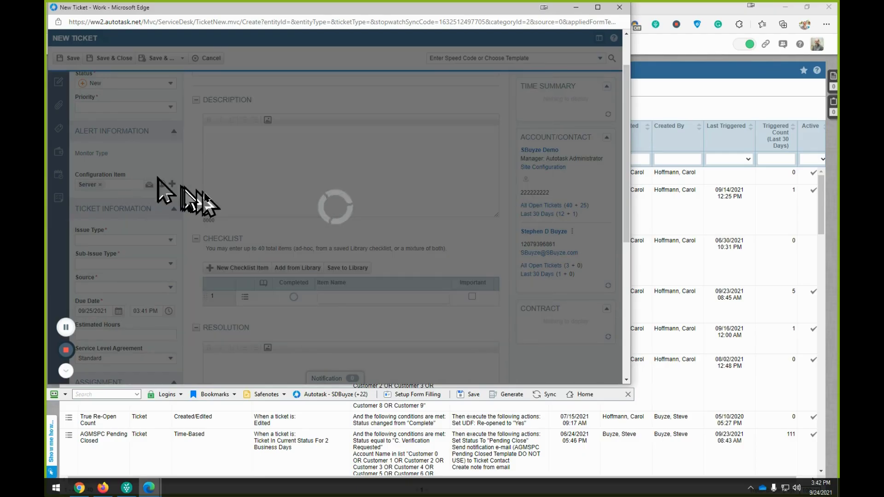